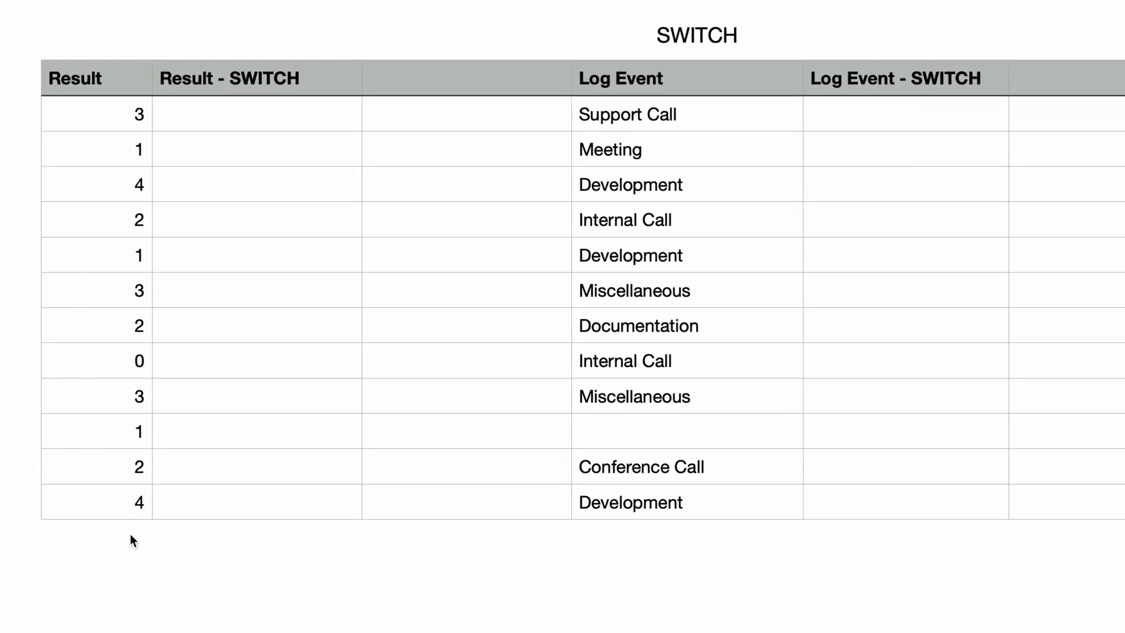
Begin a SWITCH formula in B2 that tests A2 and maps 1 to "Absolutely".
left_click(270, 121)
type("=")
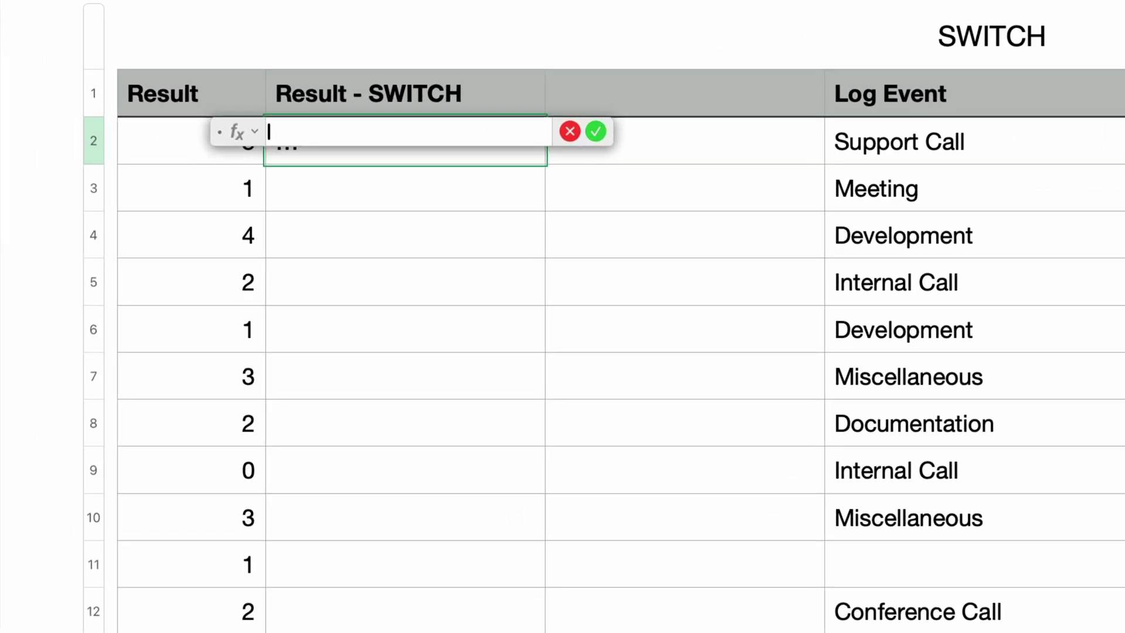
type("SWITCH")
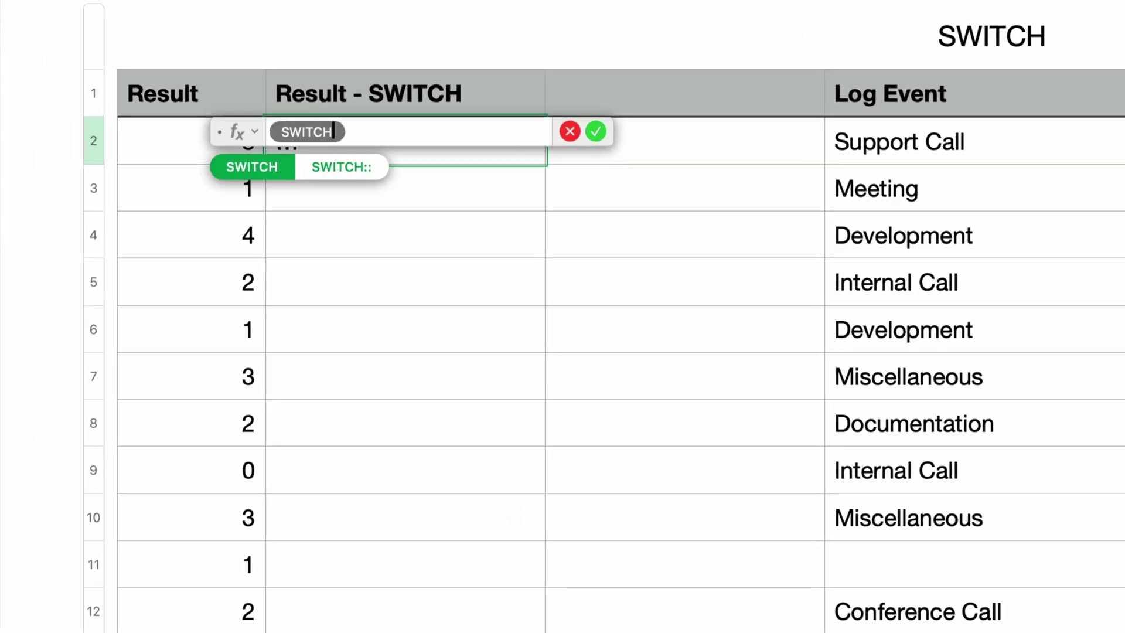
key("Return")
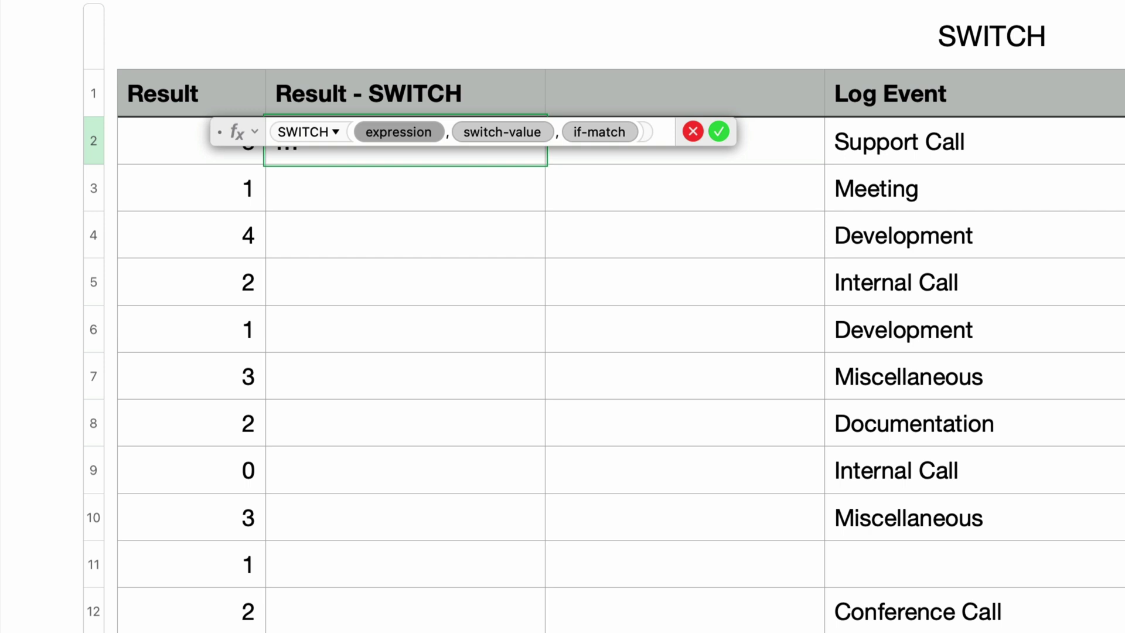
left_click(148, 155)
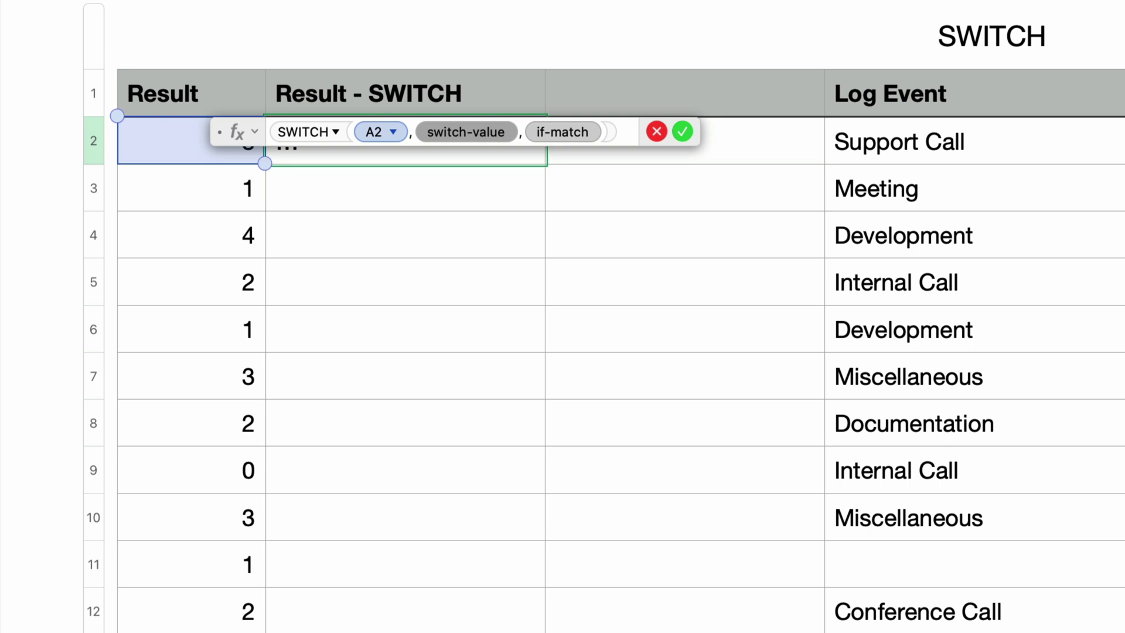
type("1")
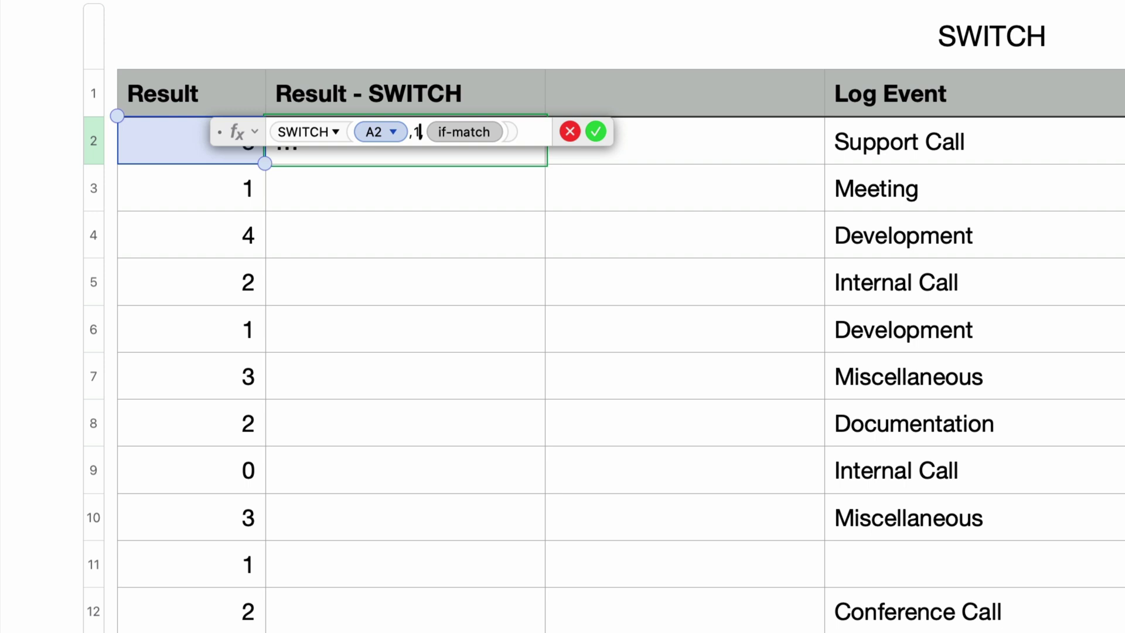
key("Tab")
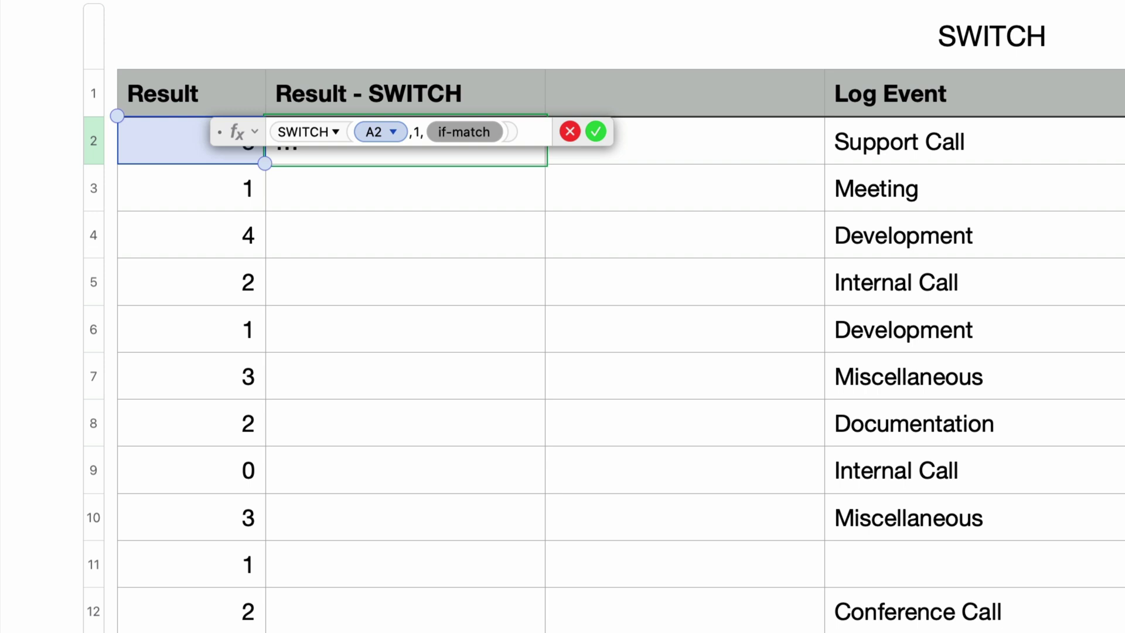
type("\"Absolutel")
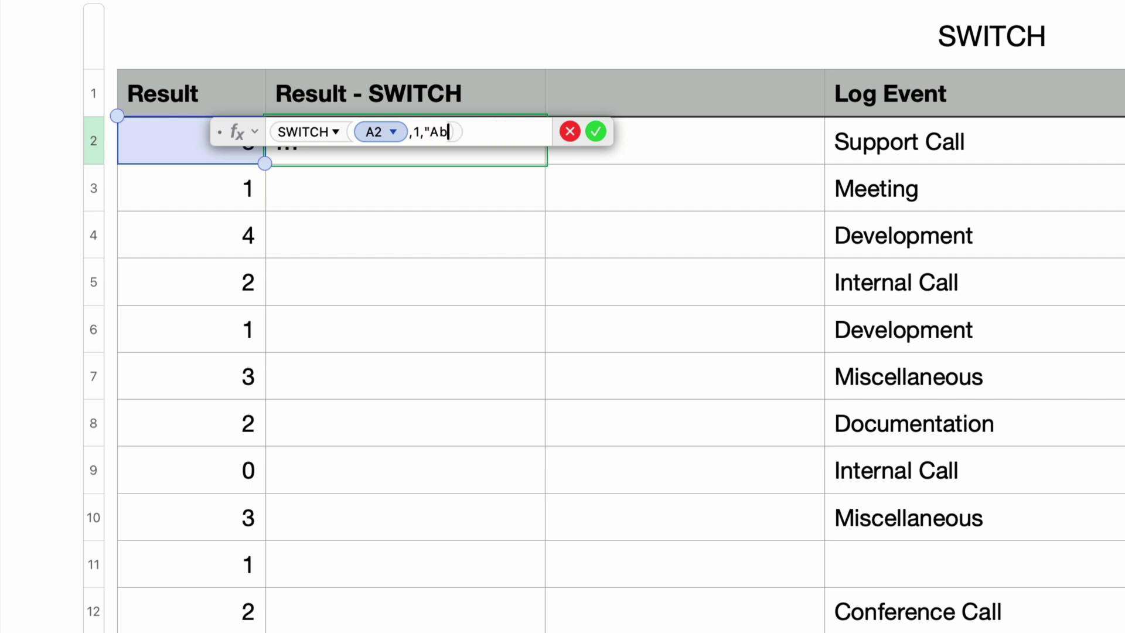
type("y\"")
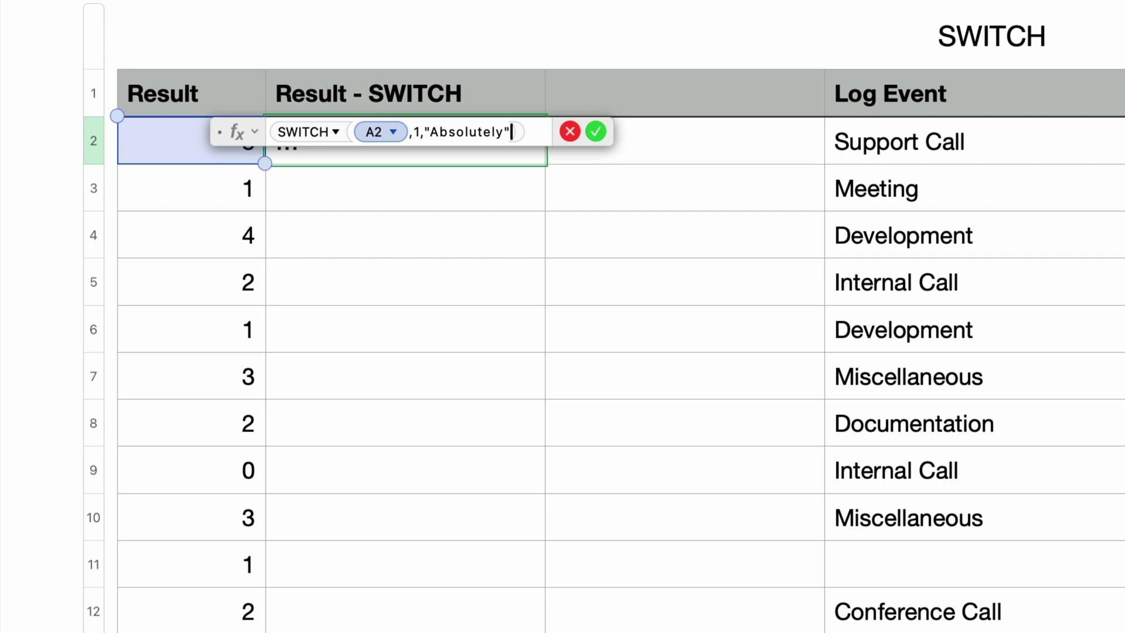
Add the pairs 2 → "Maybe", 3 → "Probably Not" and 4 → "Never" to the B2 formula.
type(",")
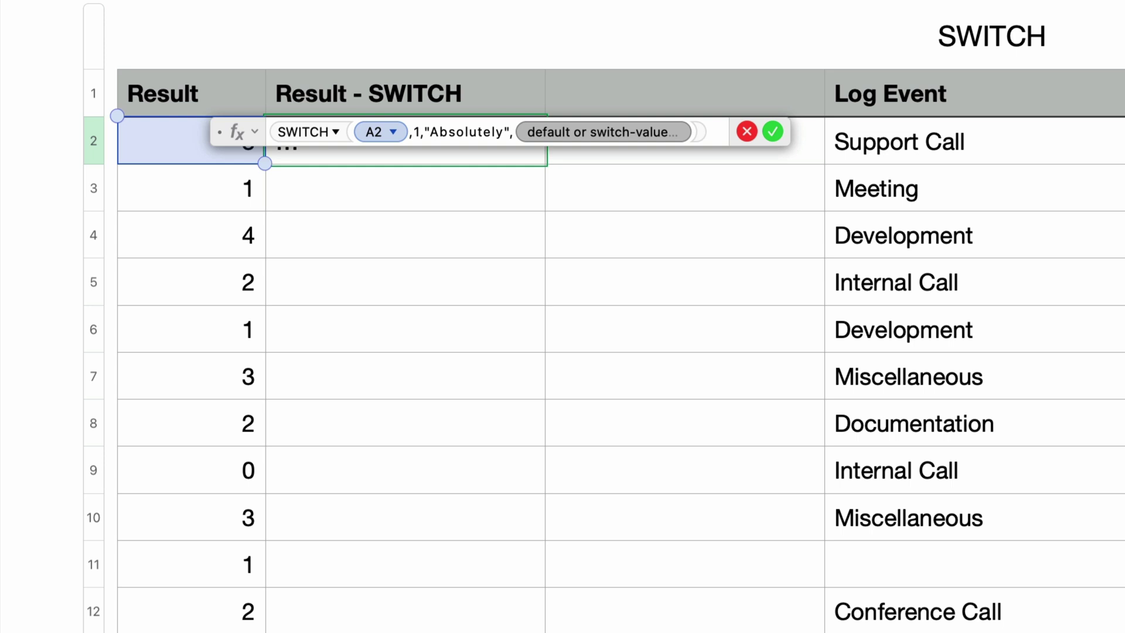
type("2")
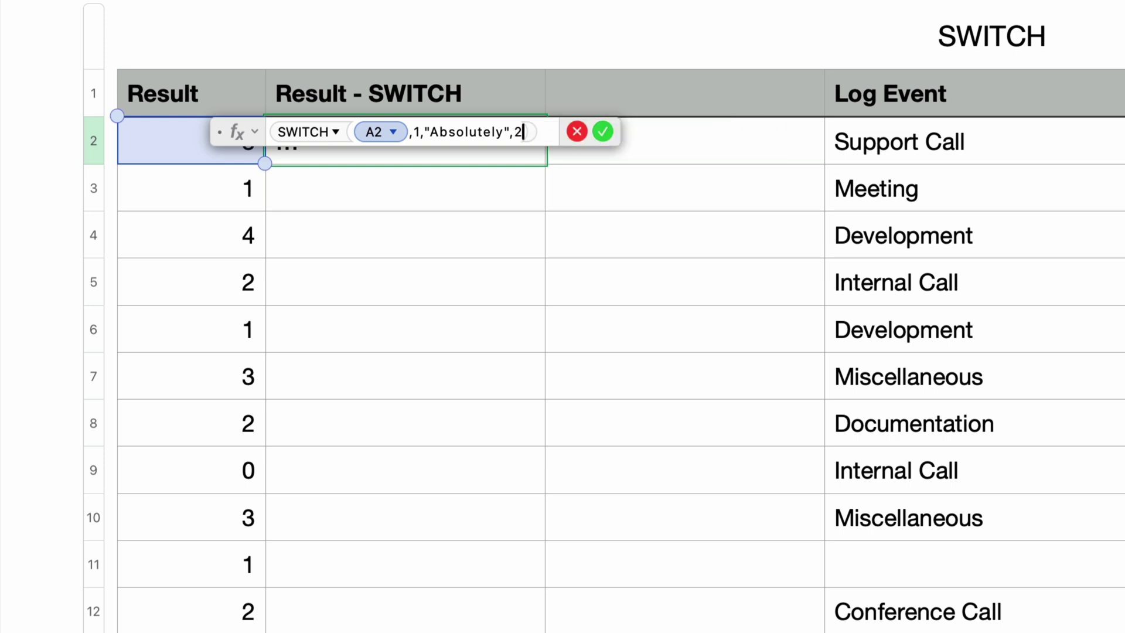
type(",")
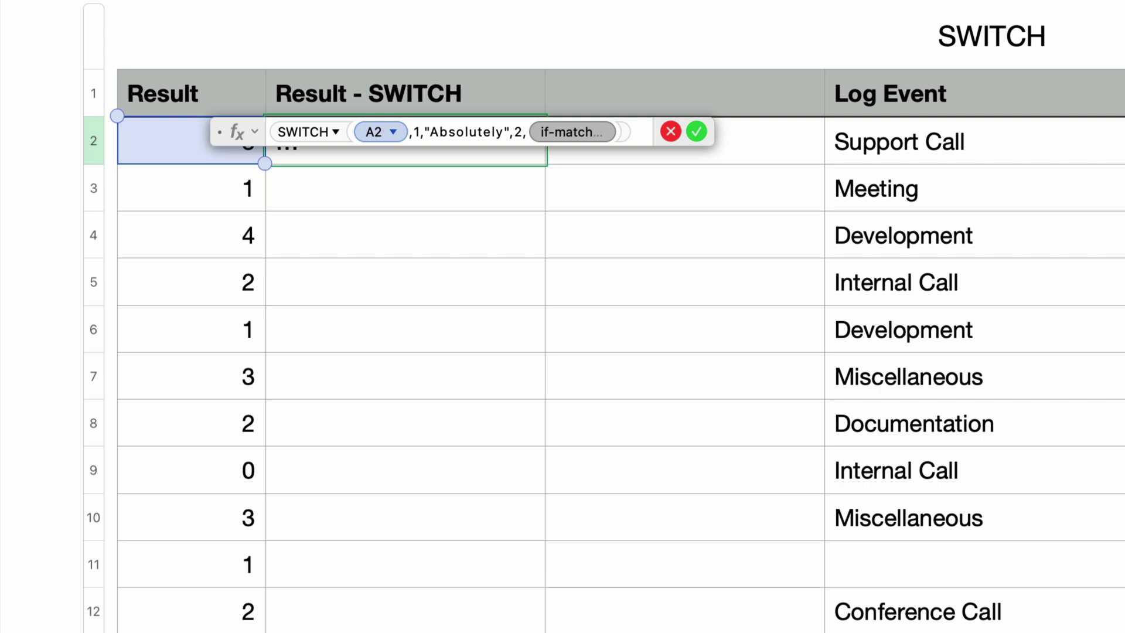
type("\"Maybe\"")
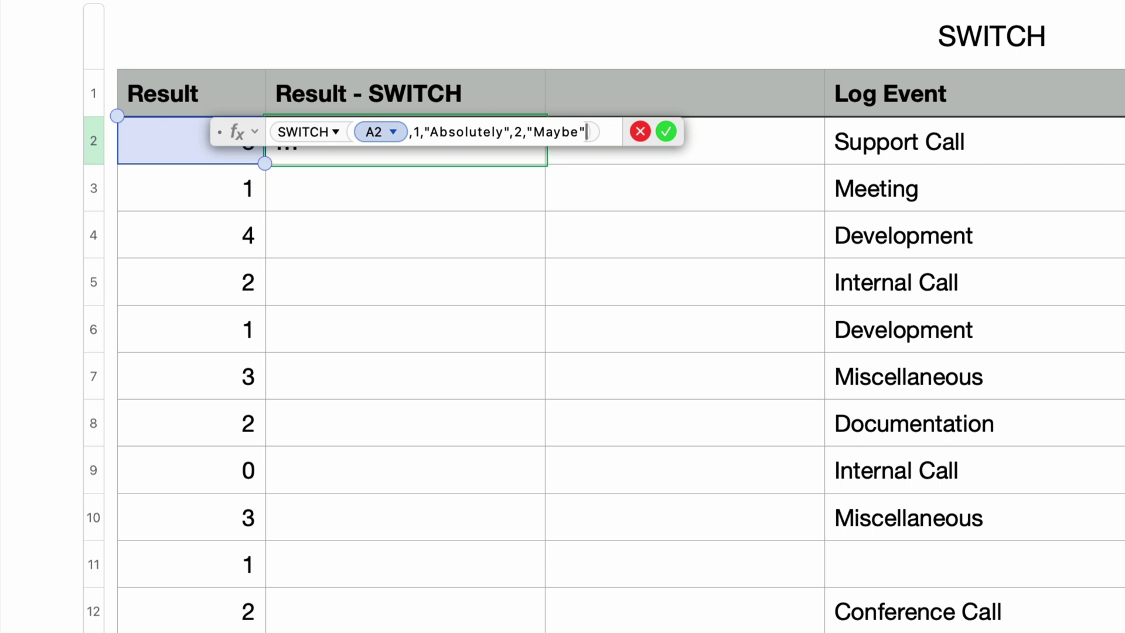
type(",")
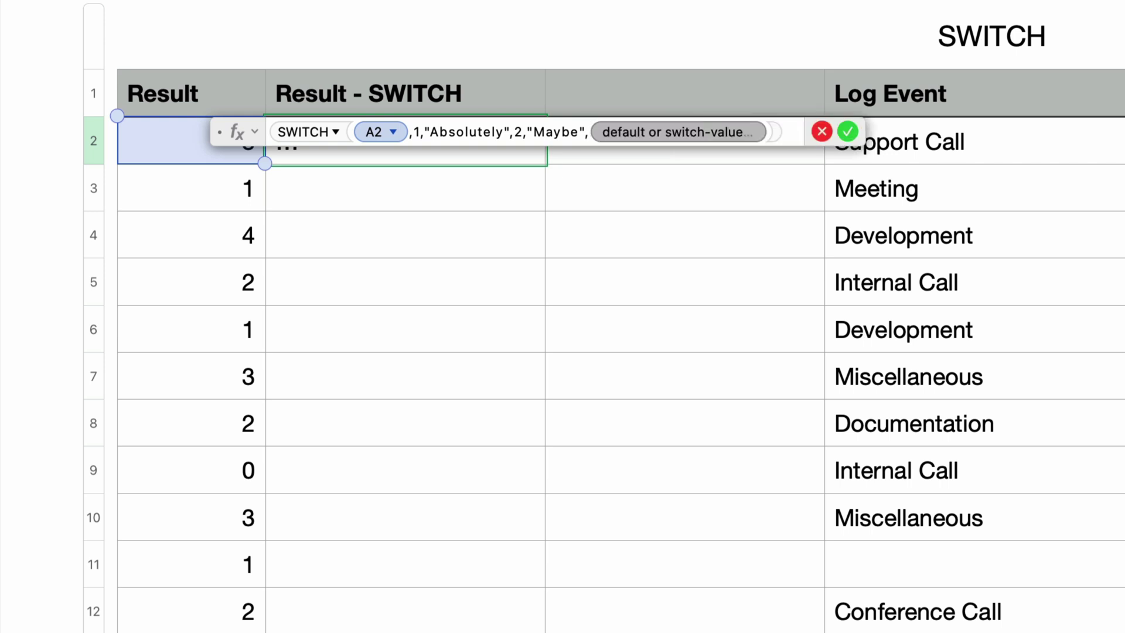
type("3")
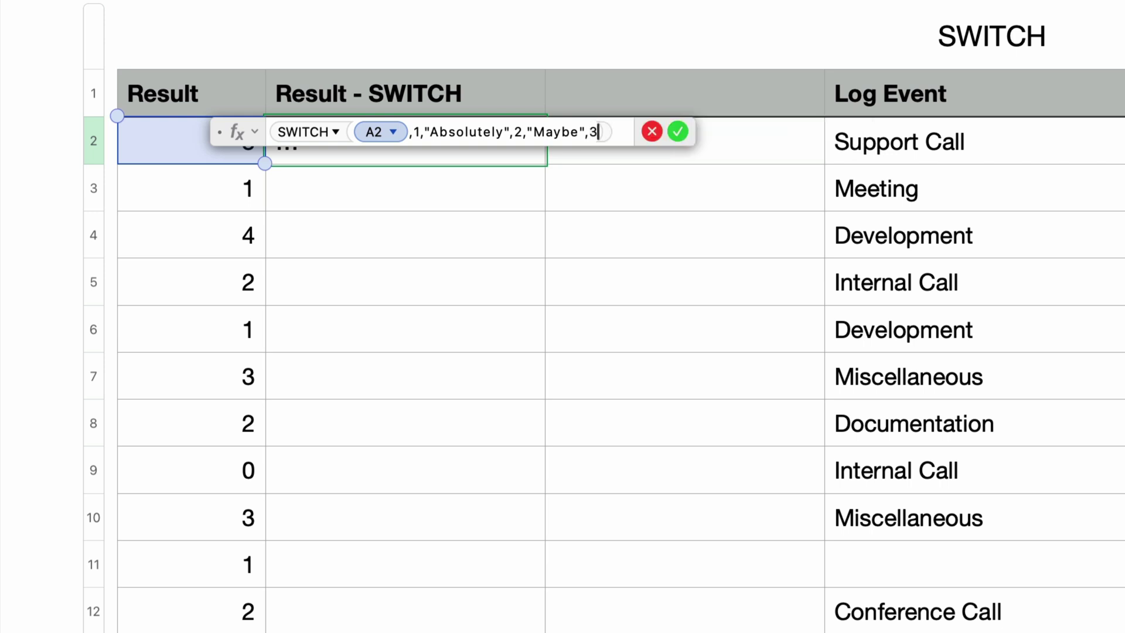
type(",")
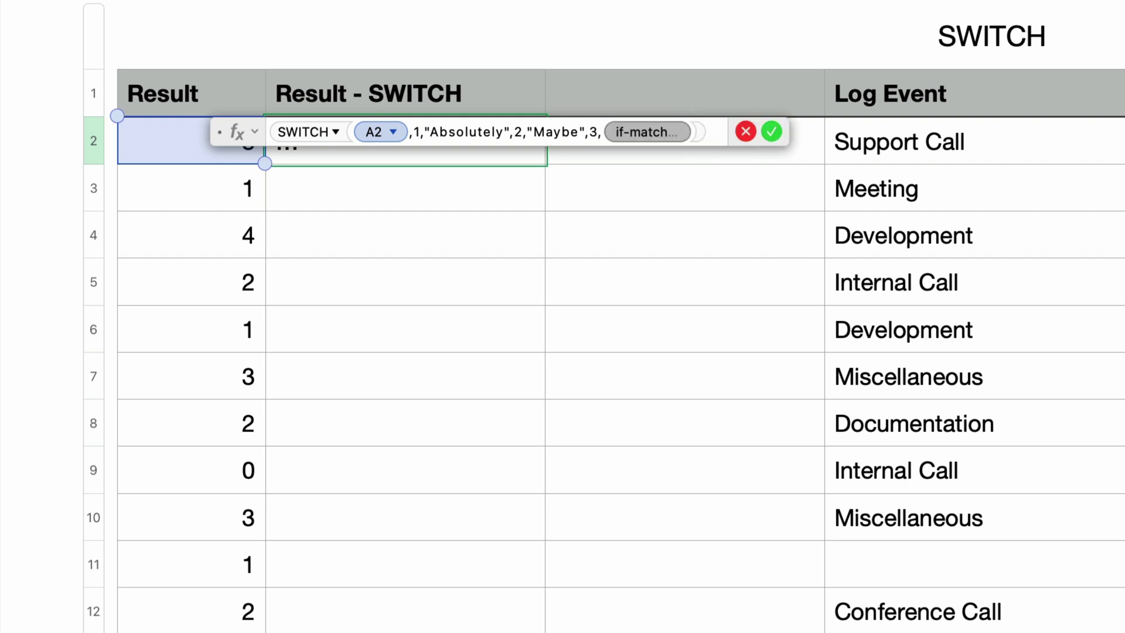
type("\"Probably N")
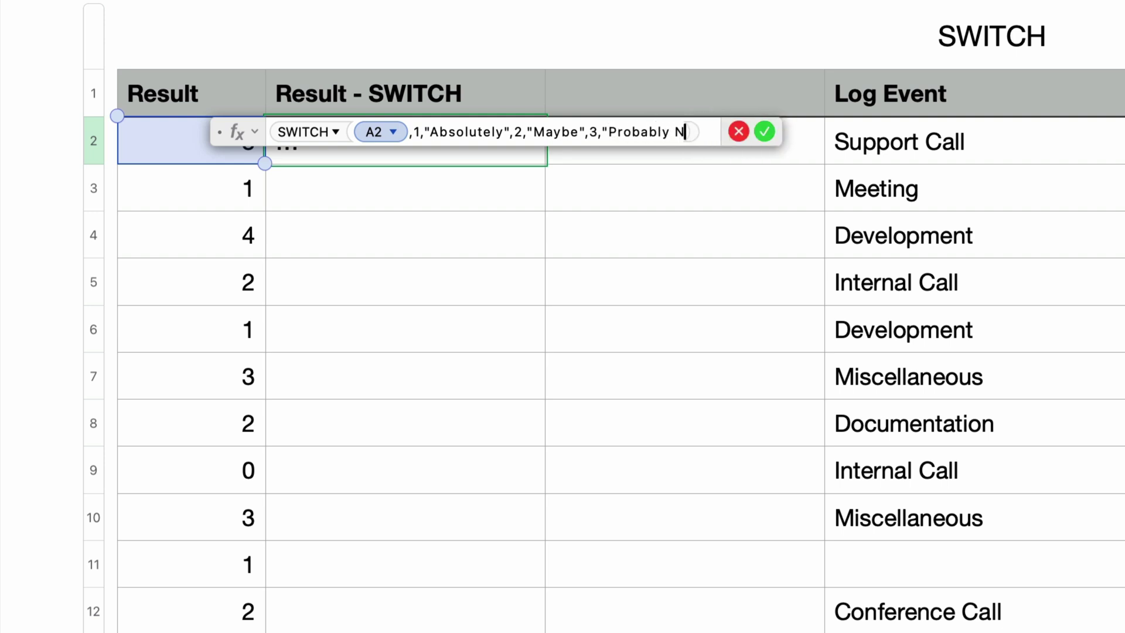
type("ot\",")
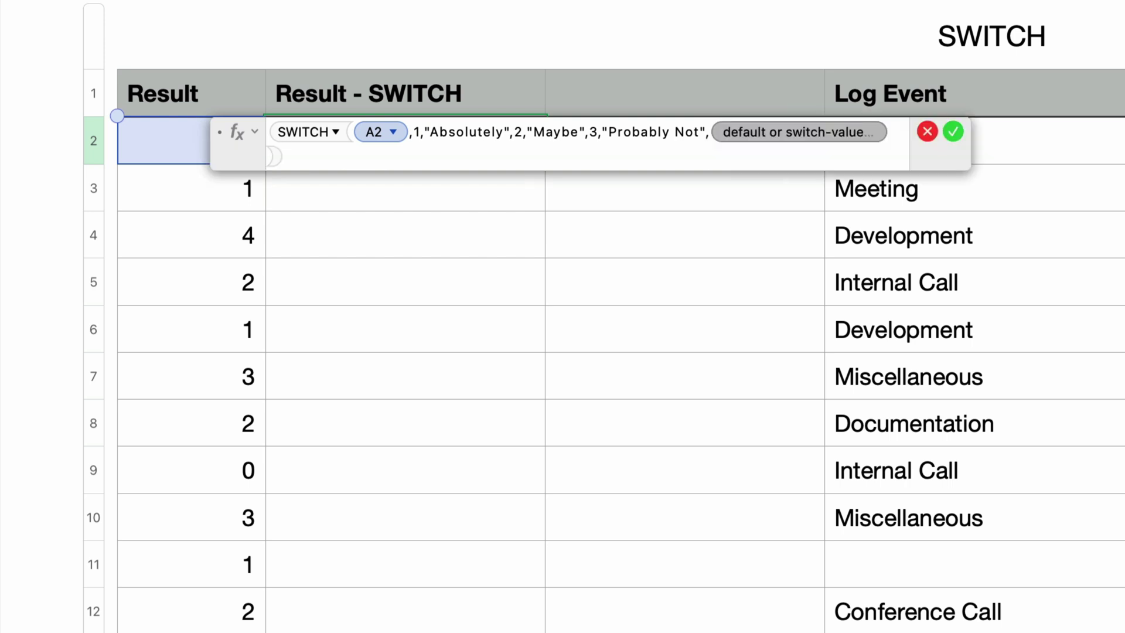
type("4,")
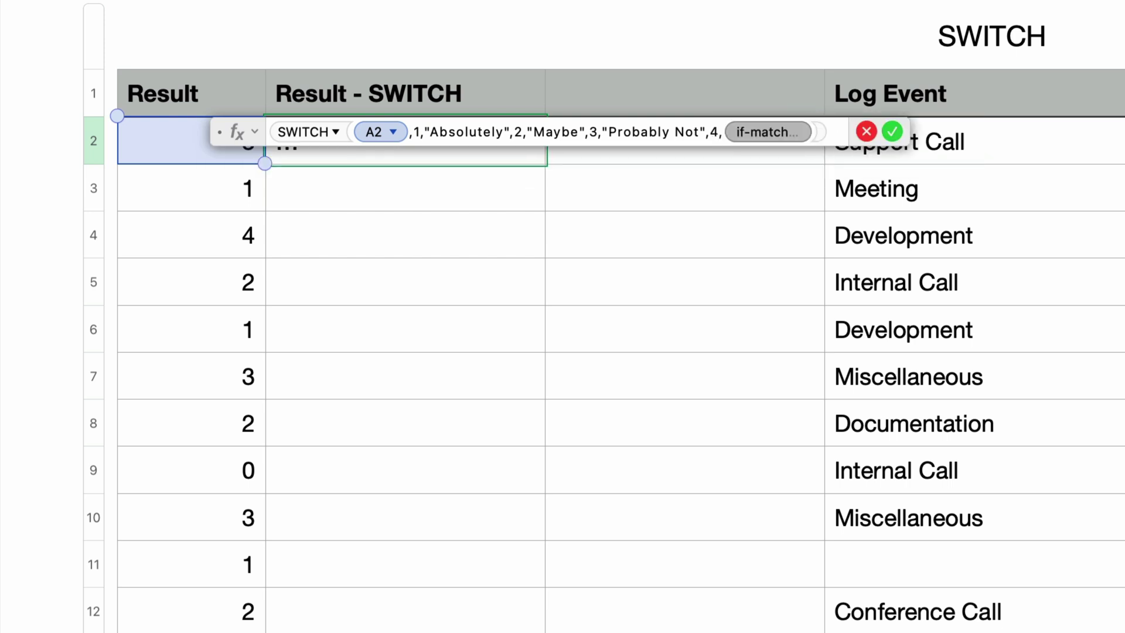
type("\"Never\"")
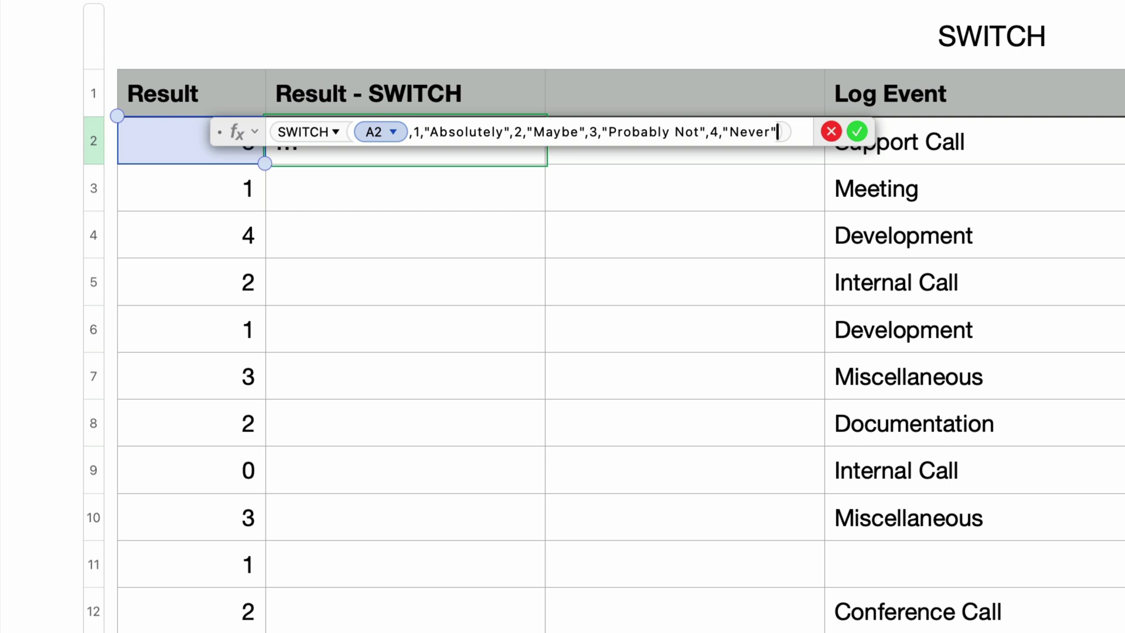
Finish the B2 SWITCH formula with a "-" default argument and commit it.
type(",")
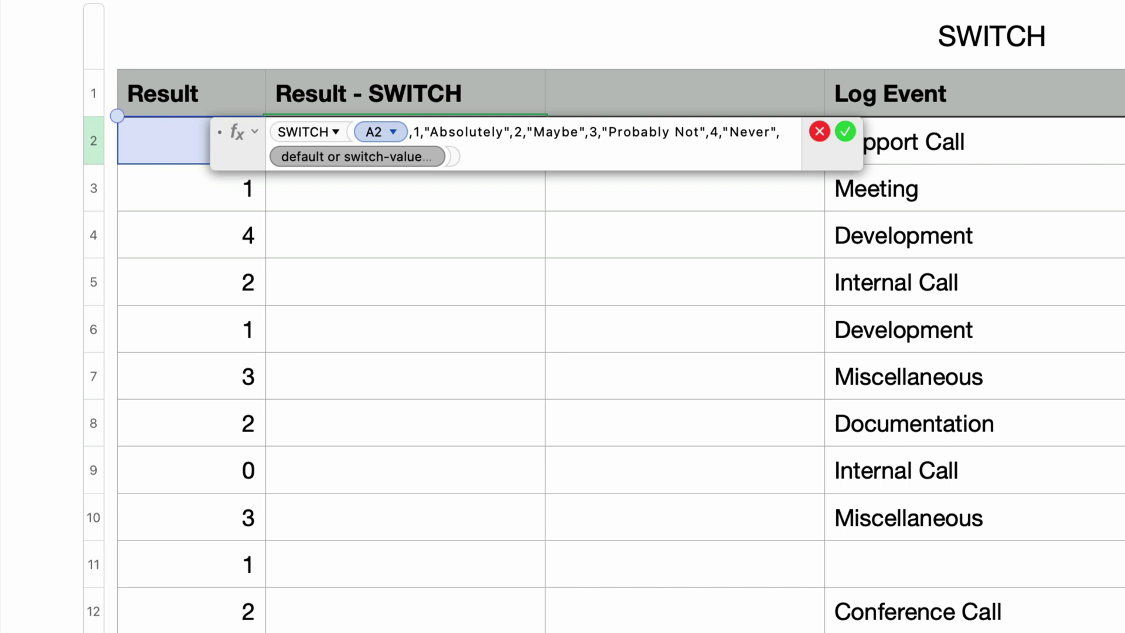
type("\"-\"")
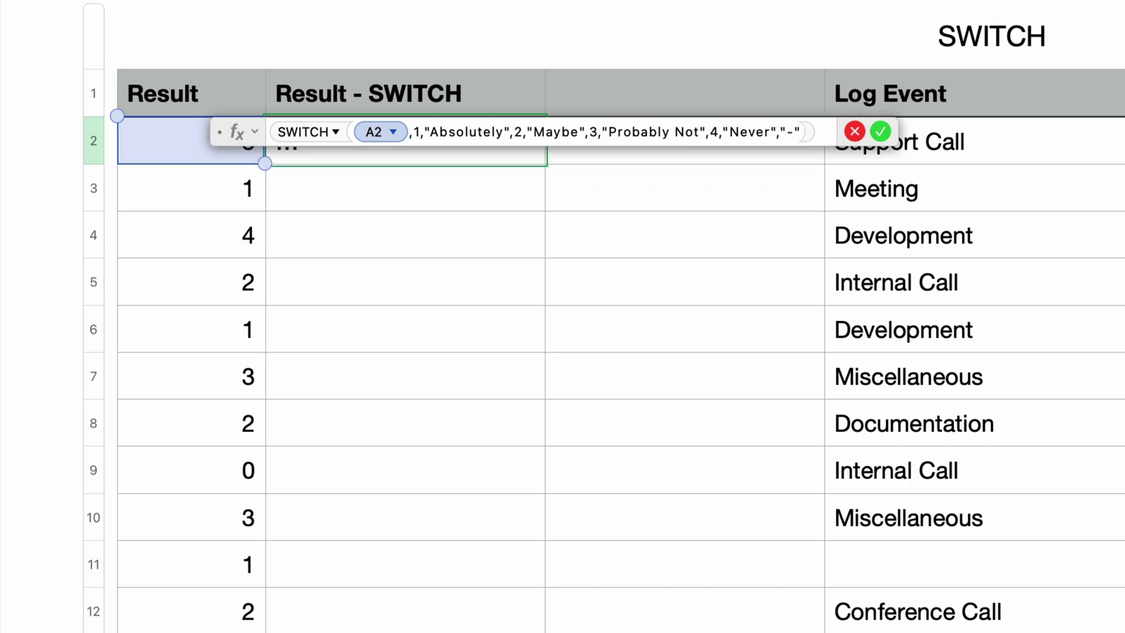
key("Return")
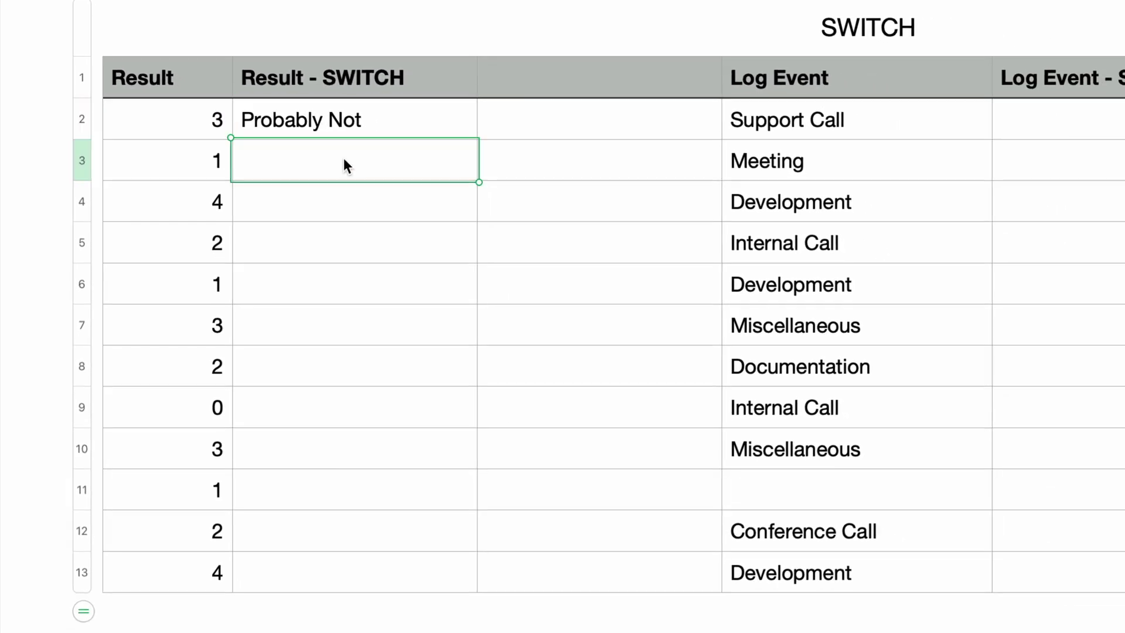
Fill the B2 SWITCH formula down through B13 so every Result shows its label.
left_click(382, 556, "shift")
key("super+v")
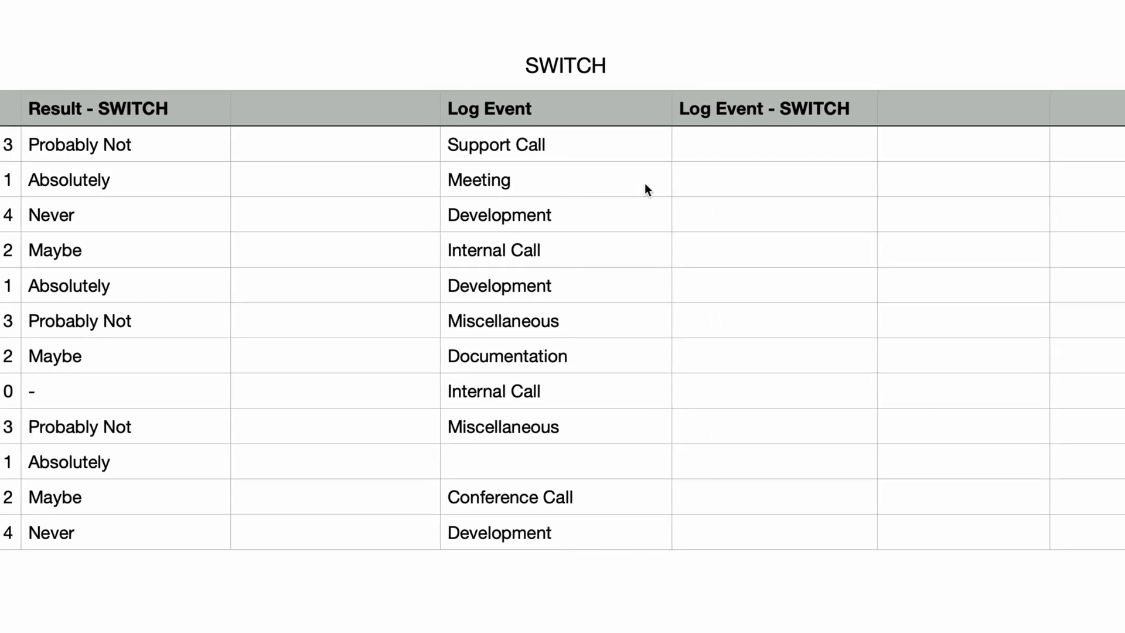
left_click(627, 150)
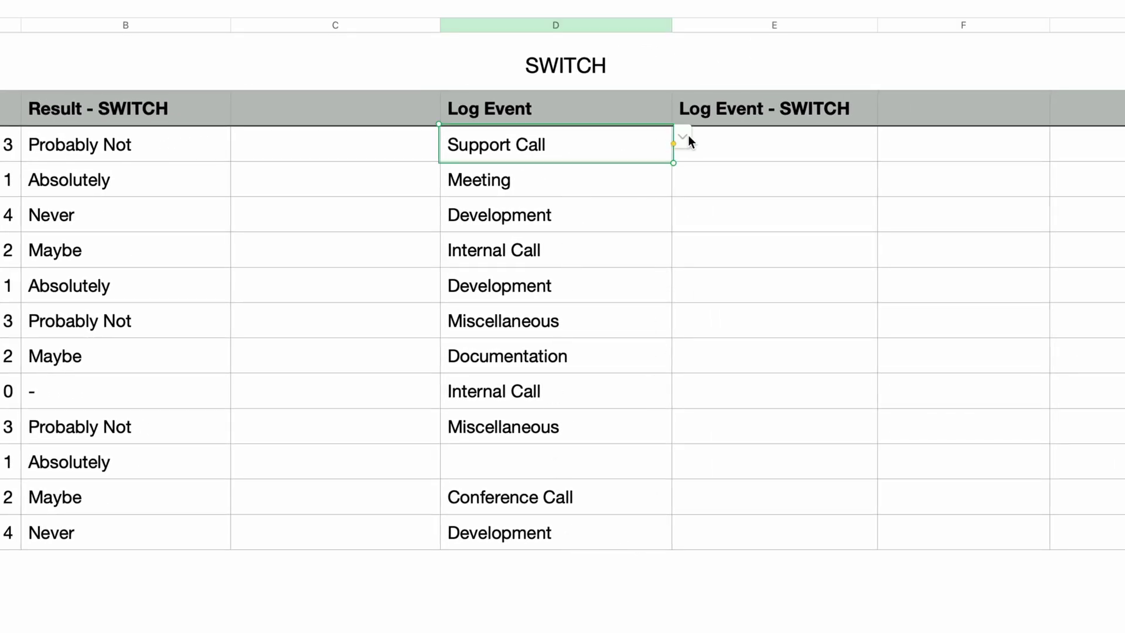
left_click(683, 138)
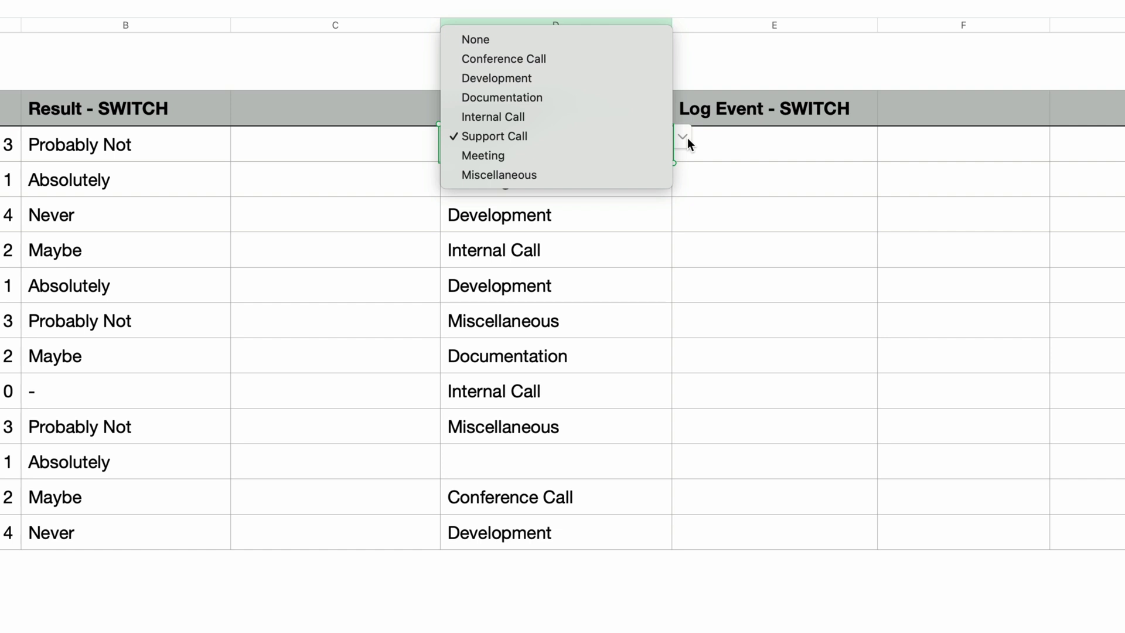
left_click(687, 138)
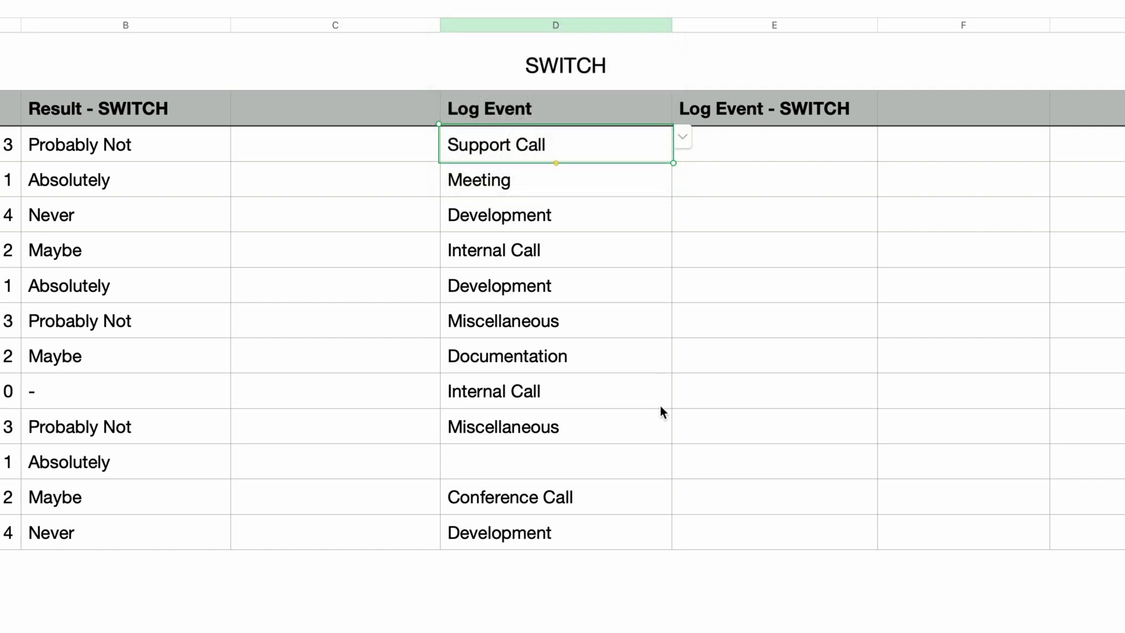
left_click(658, 605)
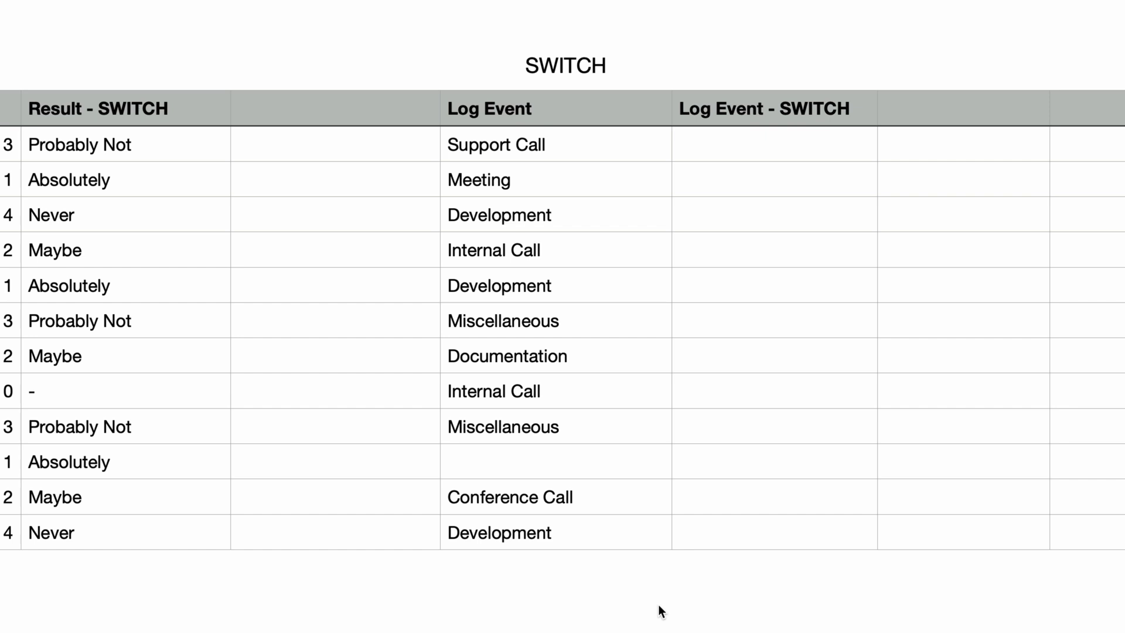
left_click(760, 140)
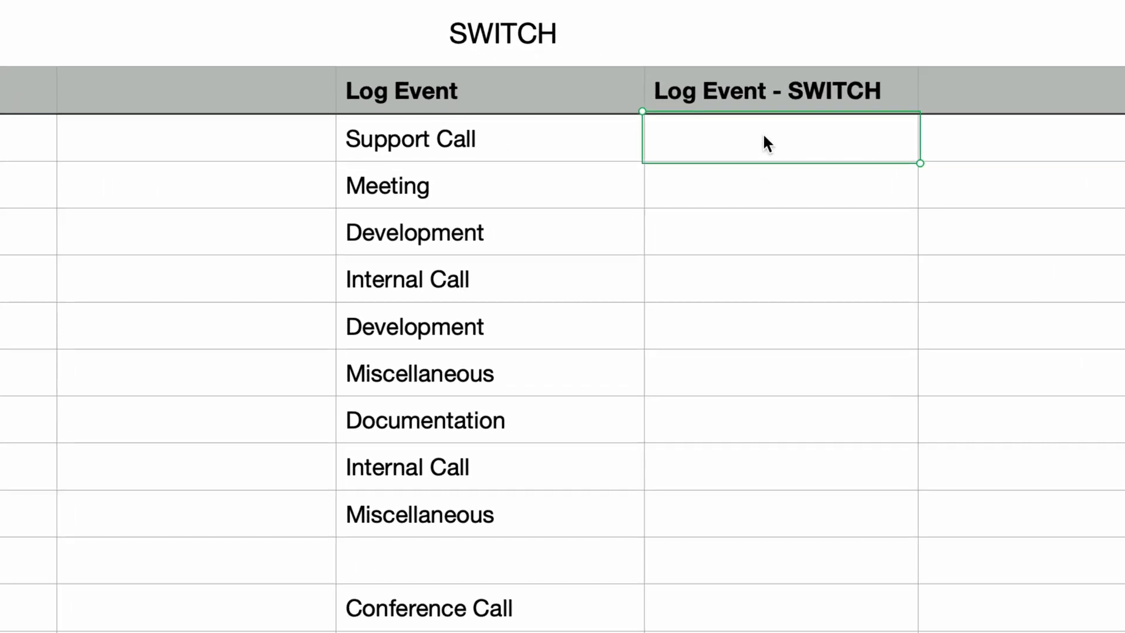
In E2, SWITCH on D2 mapping events like Conference Call to Call and Development to Dev, default "-".
type("=")
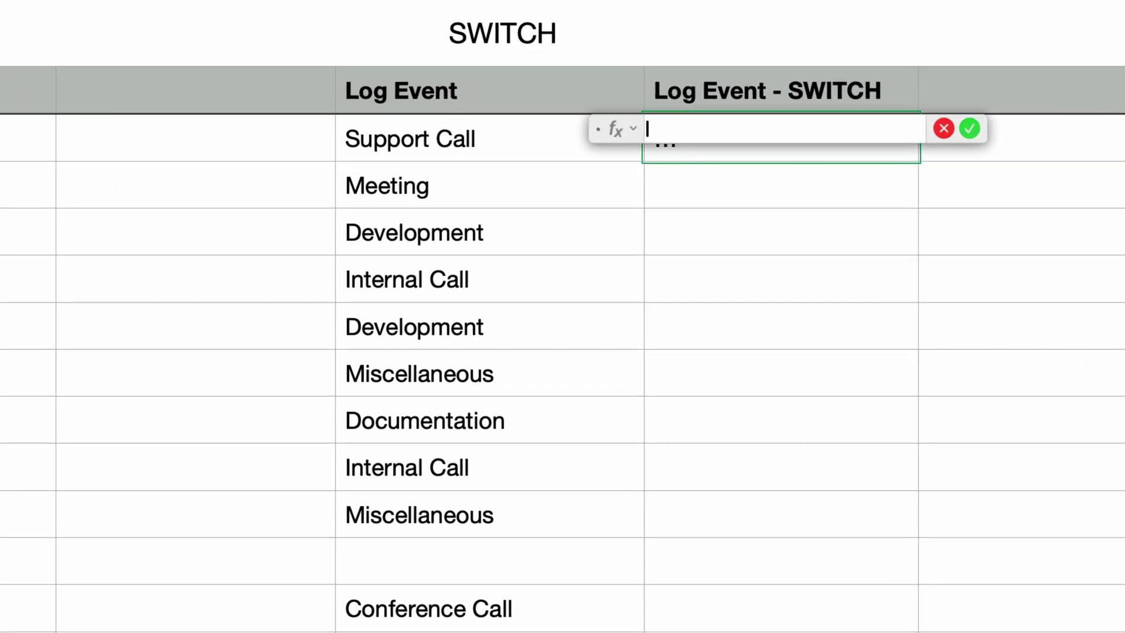
type("SWITCH")
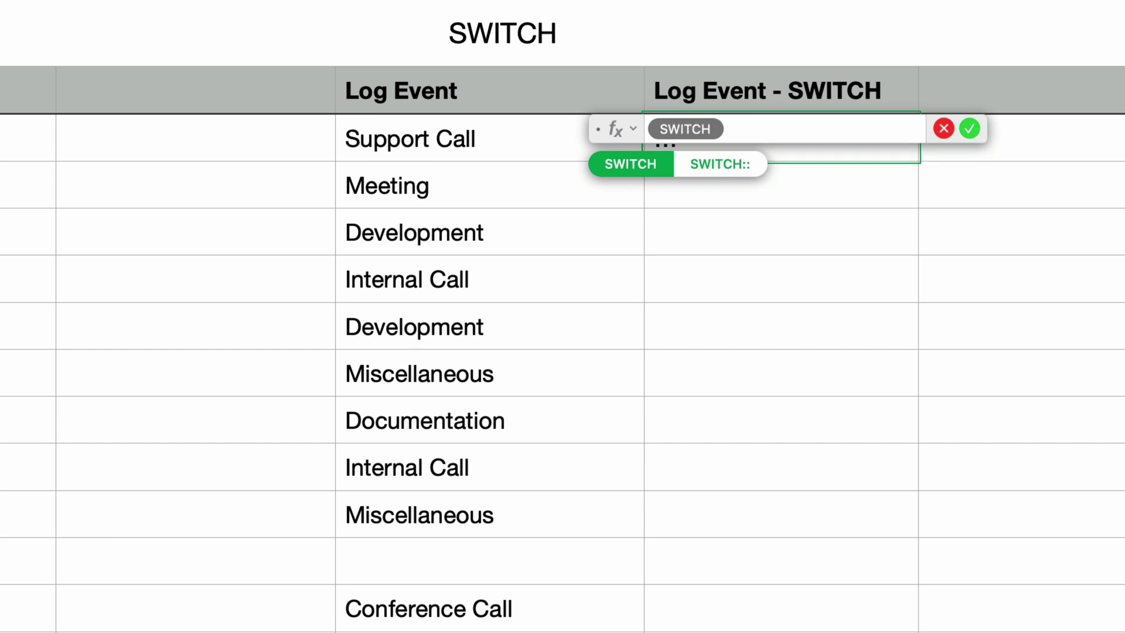
key("Return")
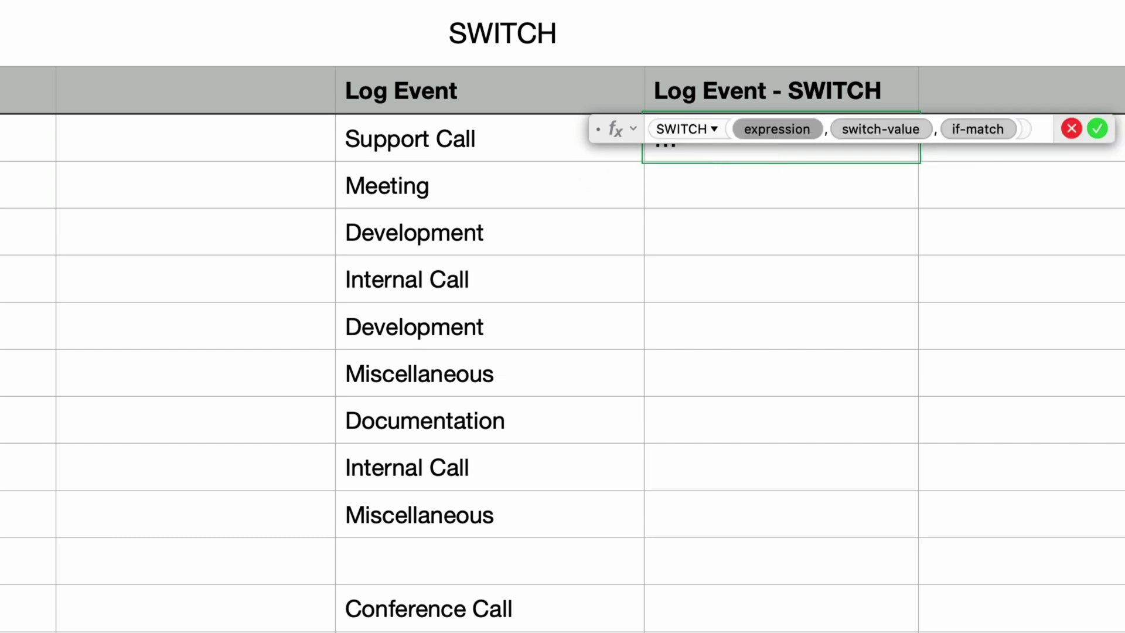
left_click(521, 144)
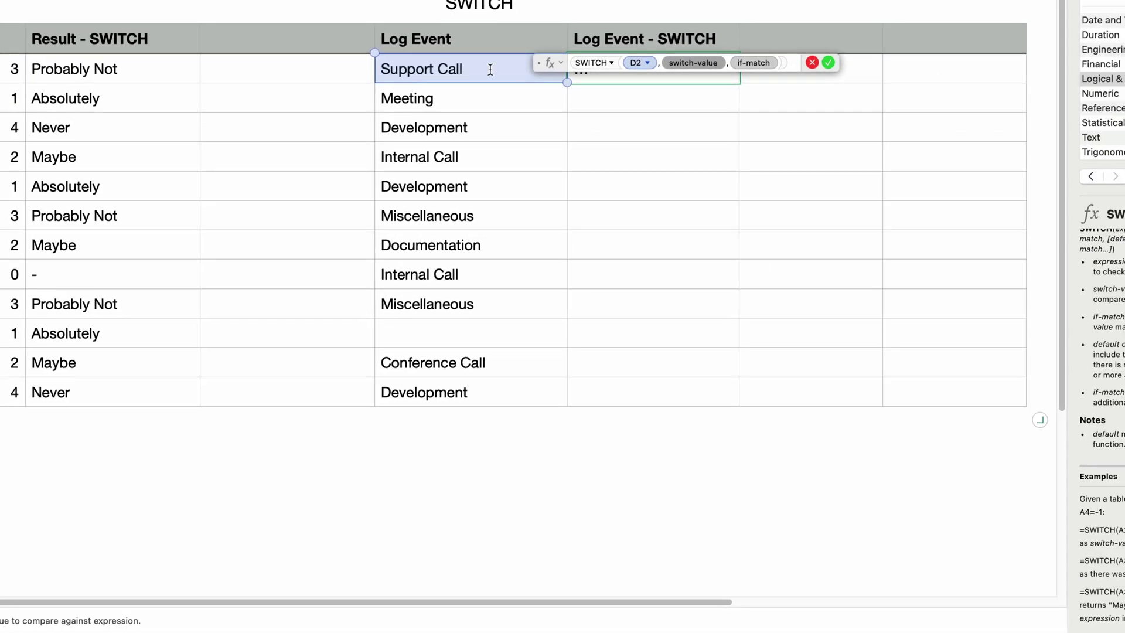
key("super+Tab")
key("super+Tab")
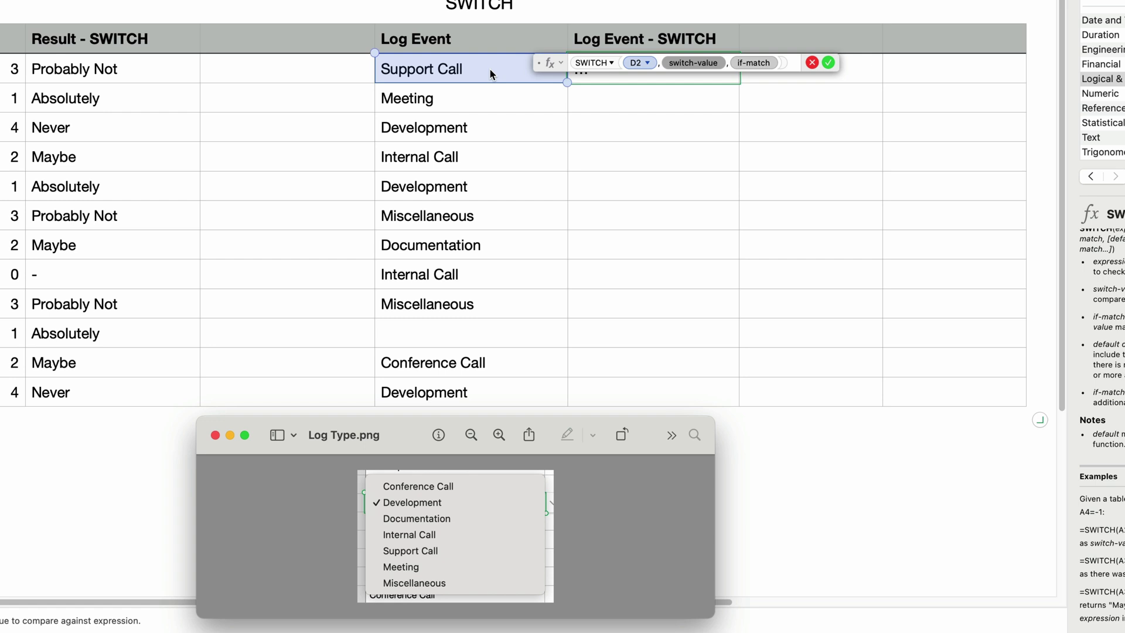
key("super+Tab")
type("\"")
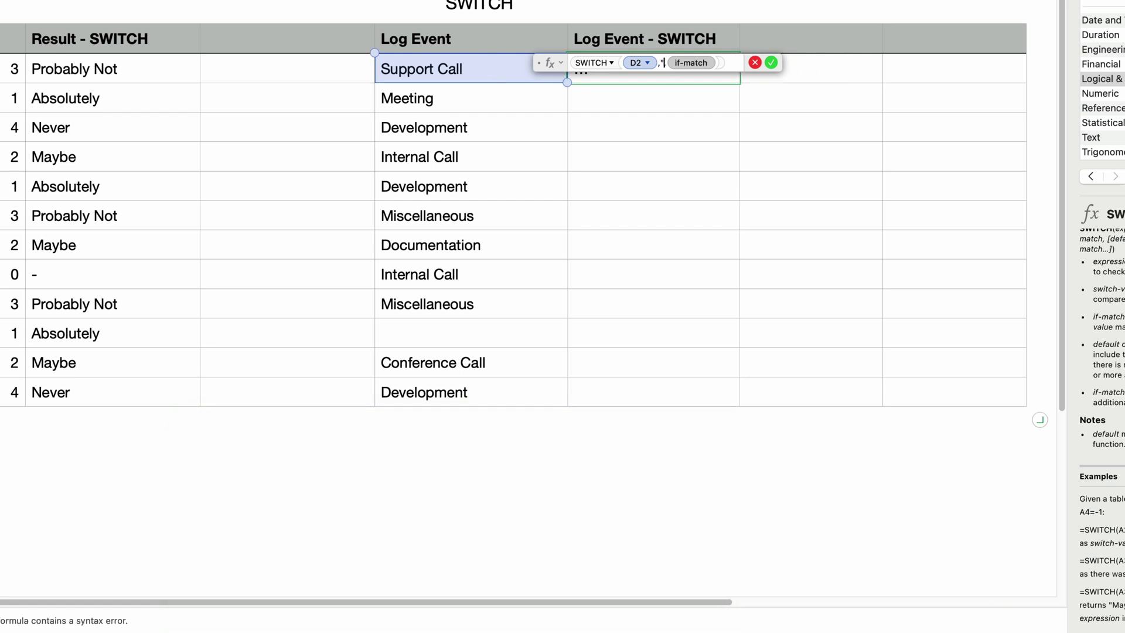
type("Confer")
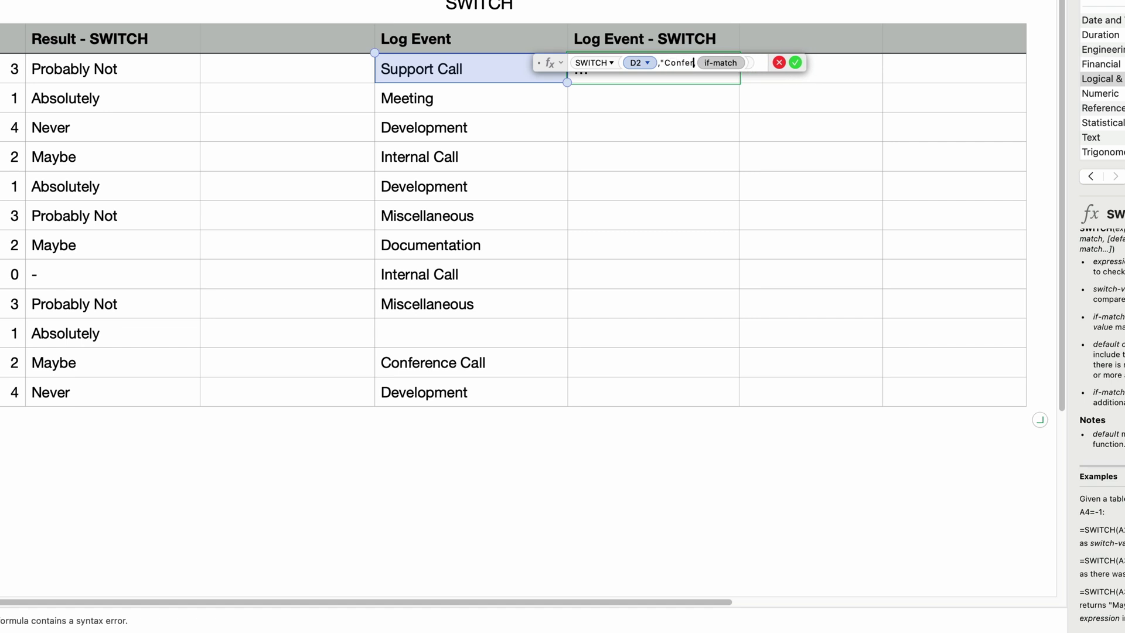
type("ence Call\"")
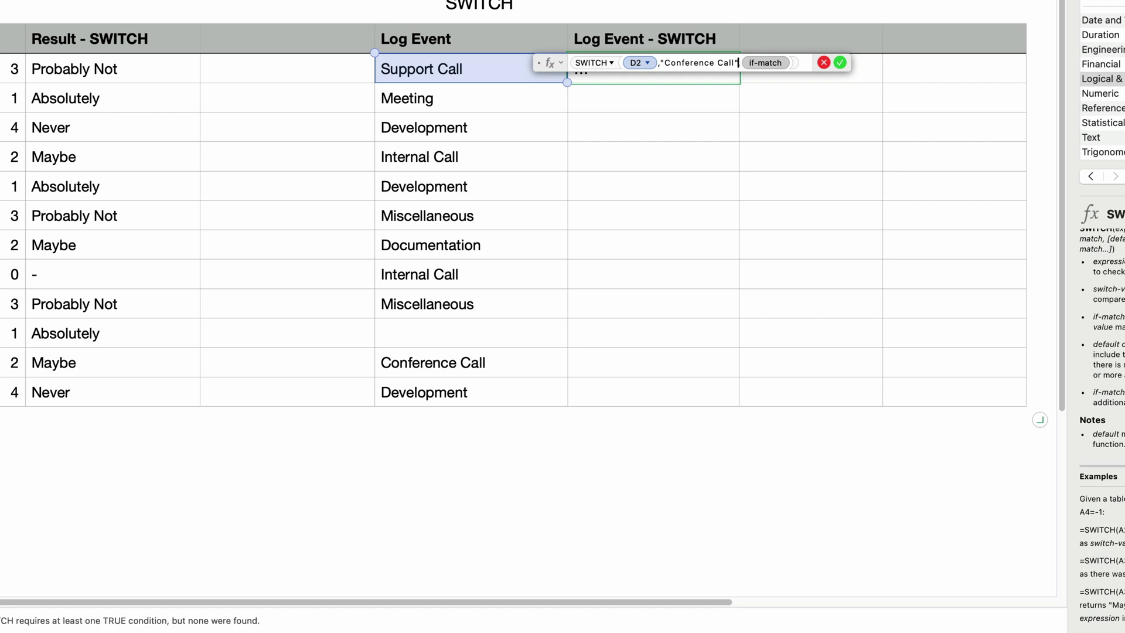
type(",")
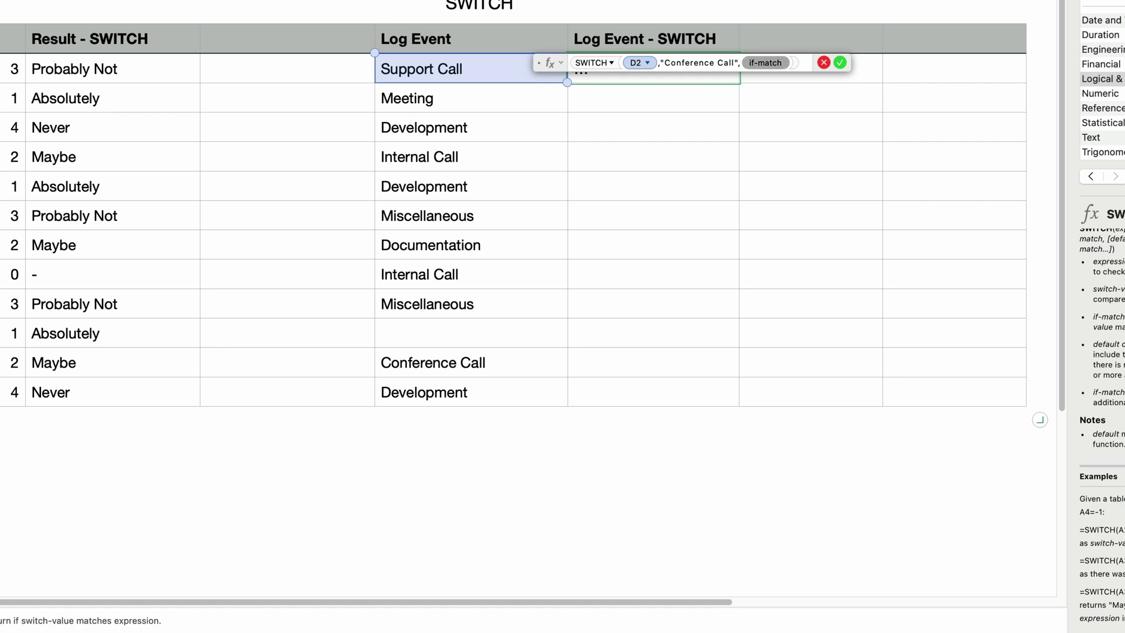
type("\"Call\"")
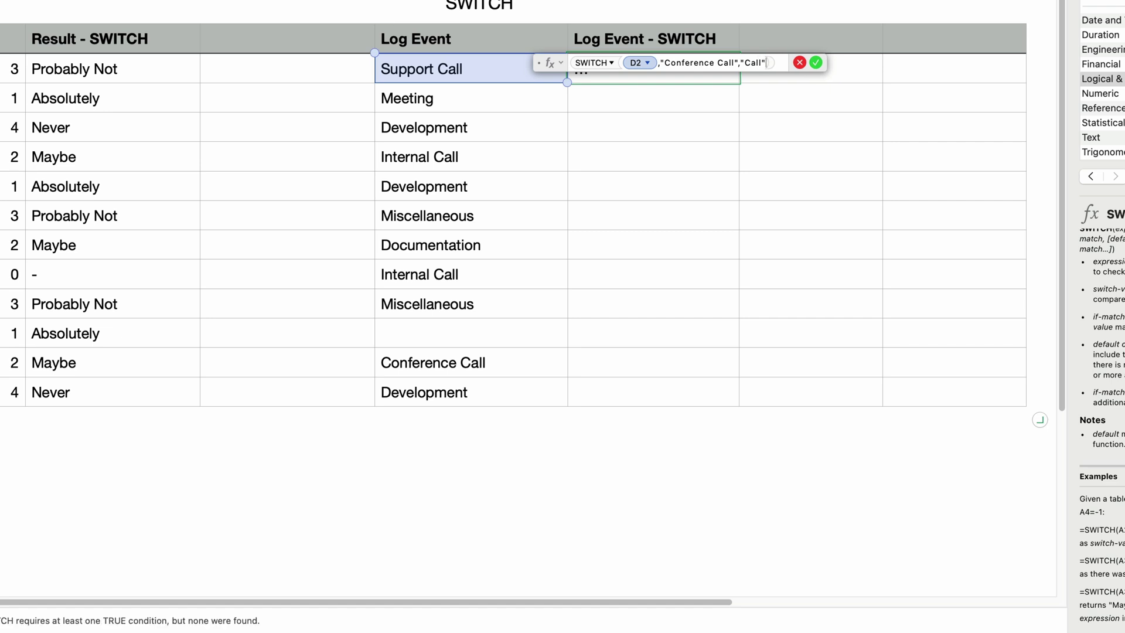
type(",\"Development\"")
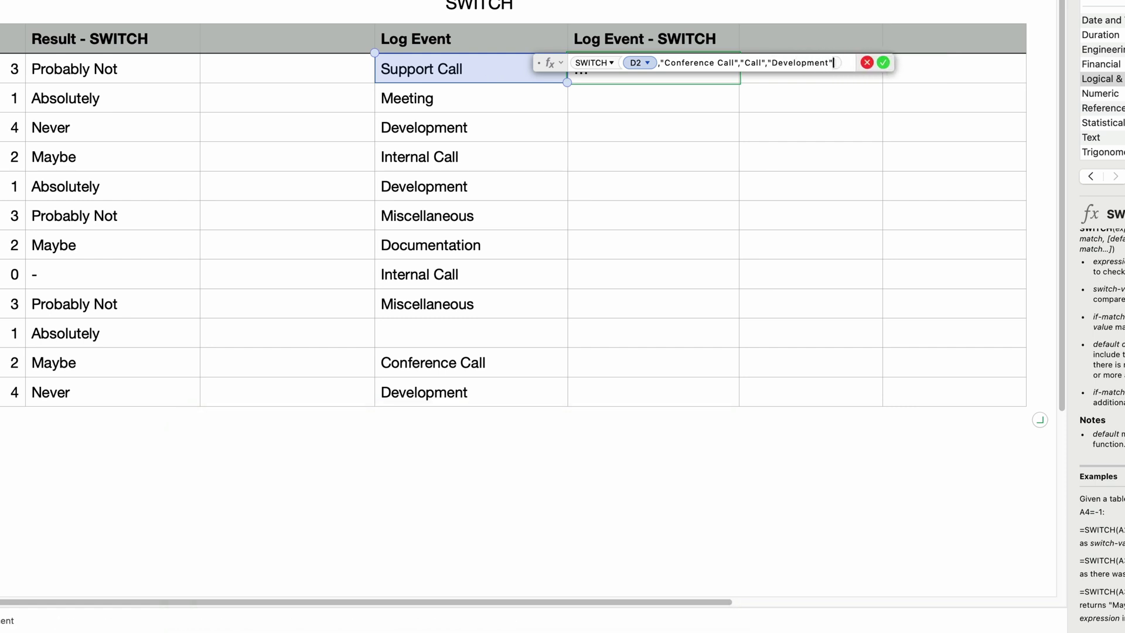
type(",\"Dev\"")
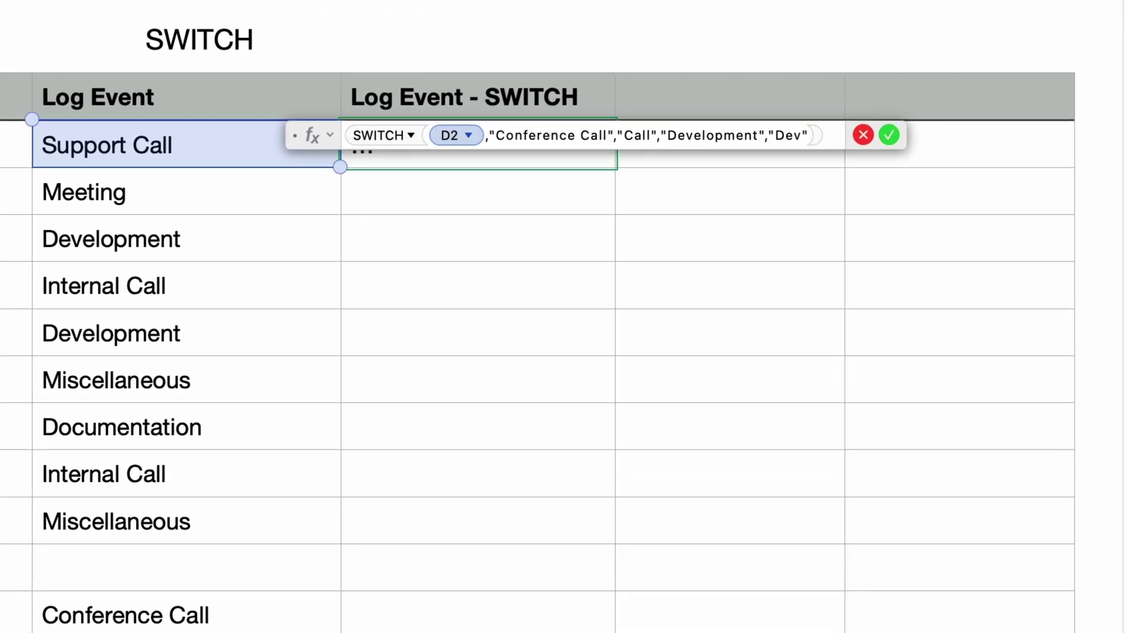
type(",")
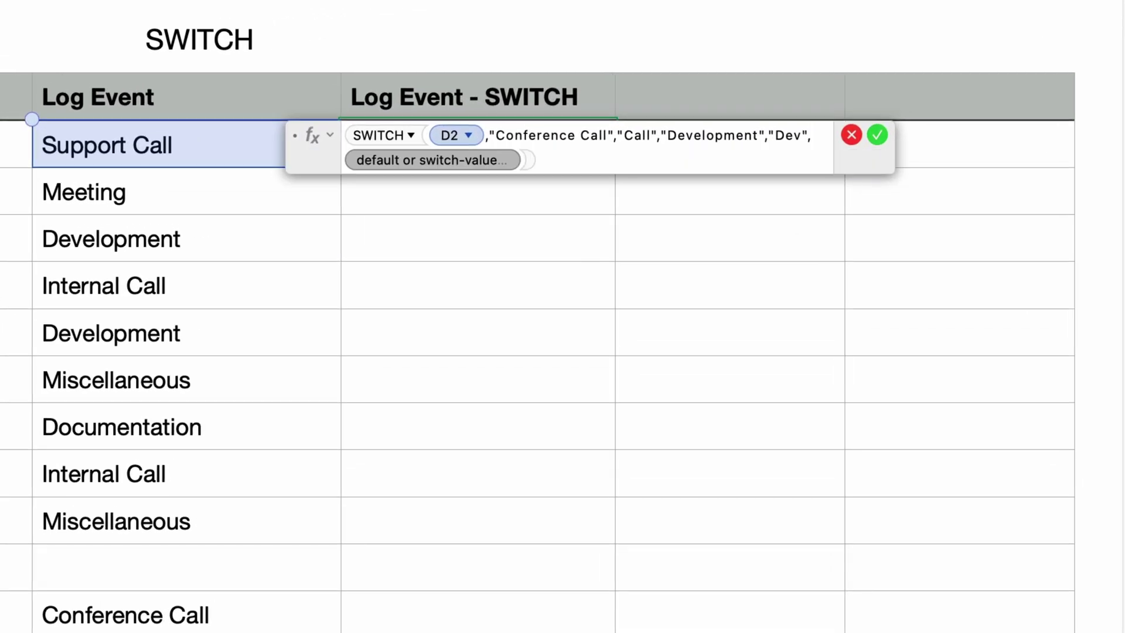
type("\"Docu")
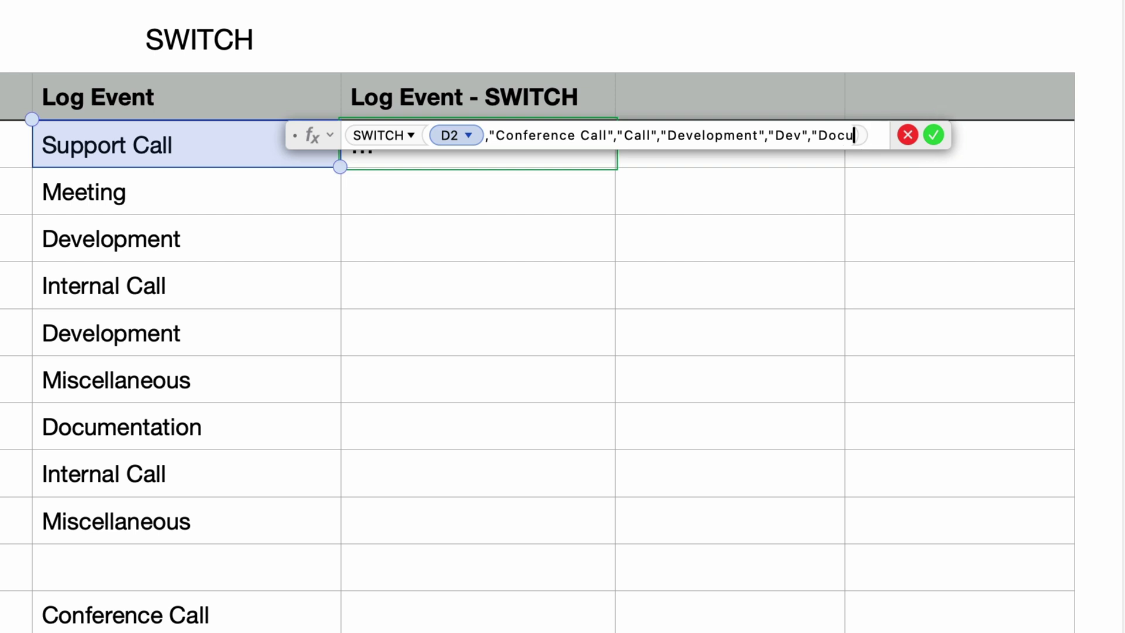
type("mentation\"")
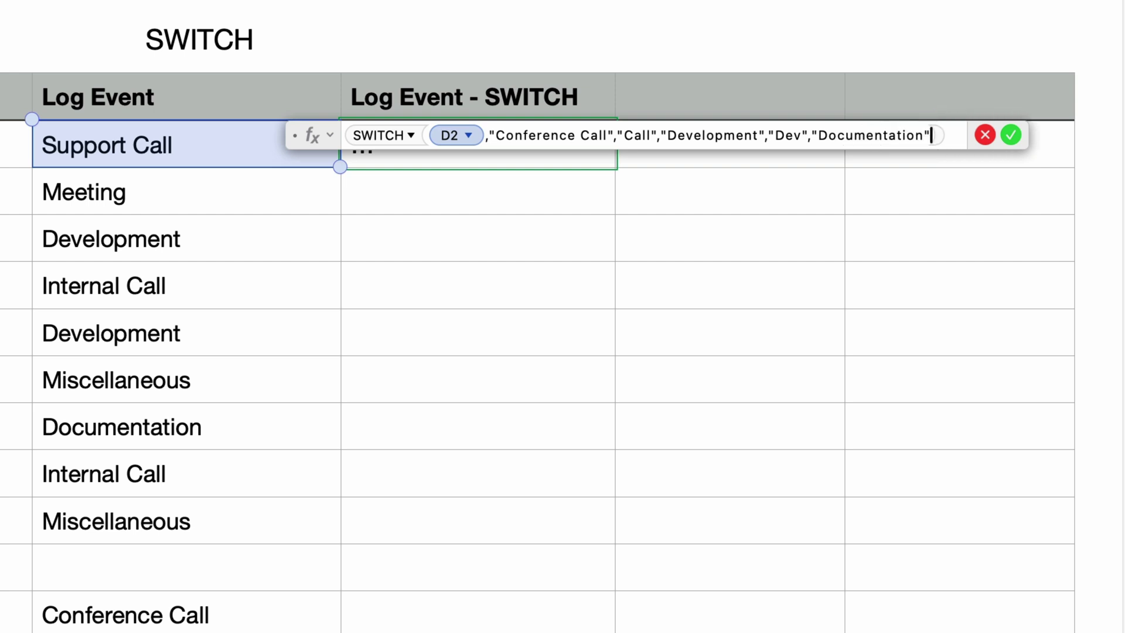
type(",\"Dev\"")
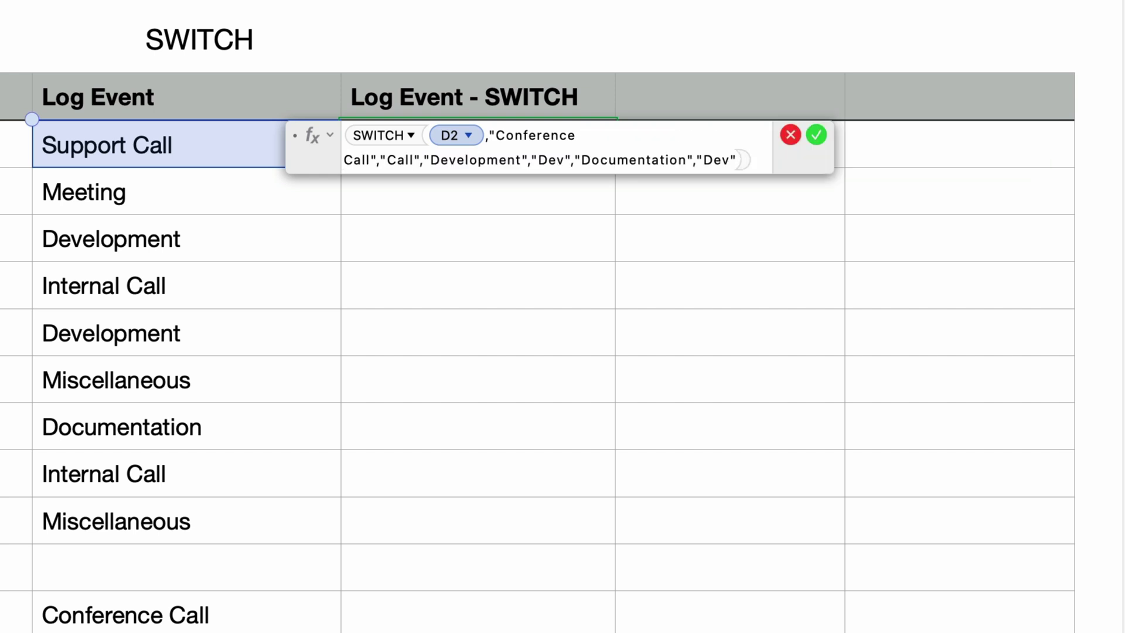
type(",\"Int")
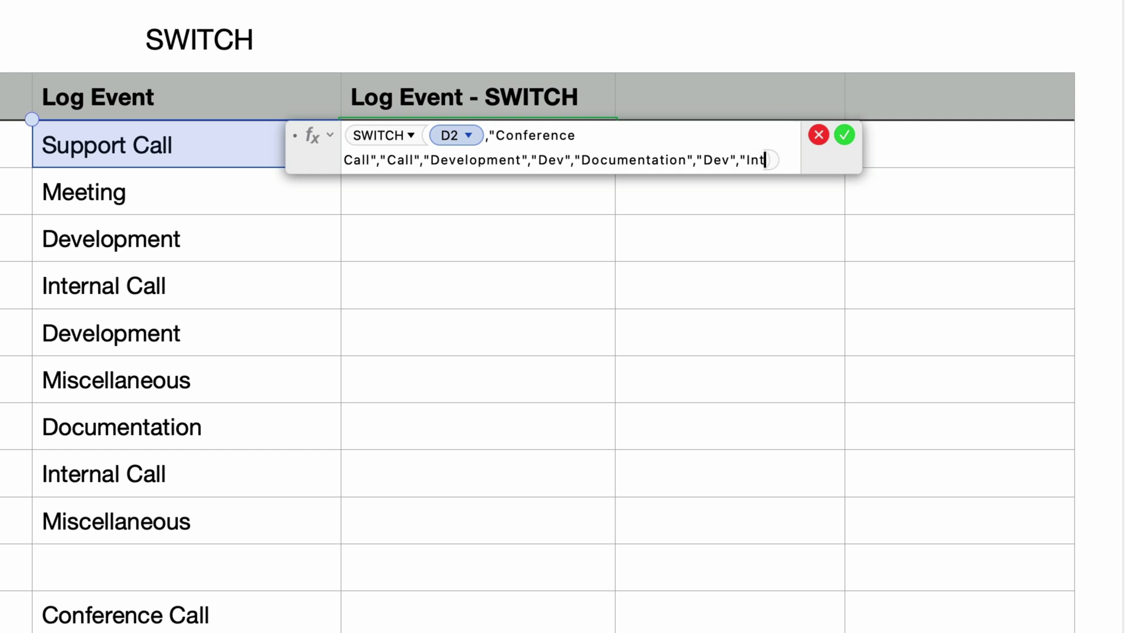
type("ernal Call\",\"Call\",")
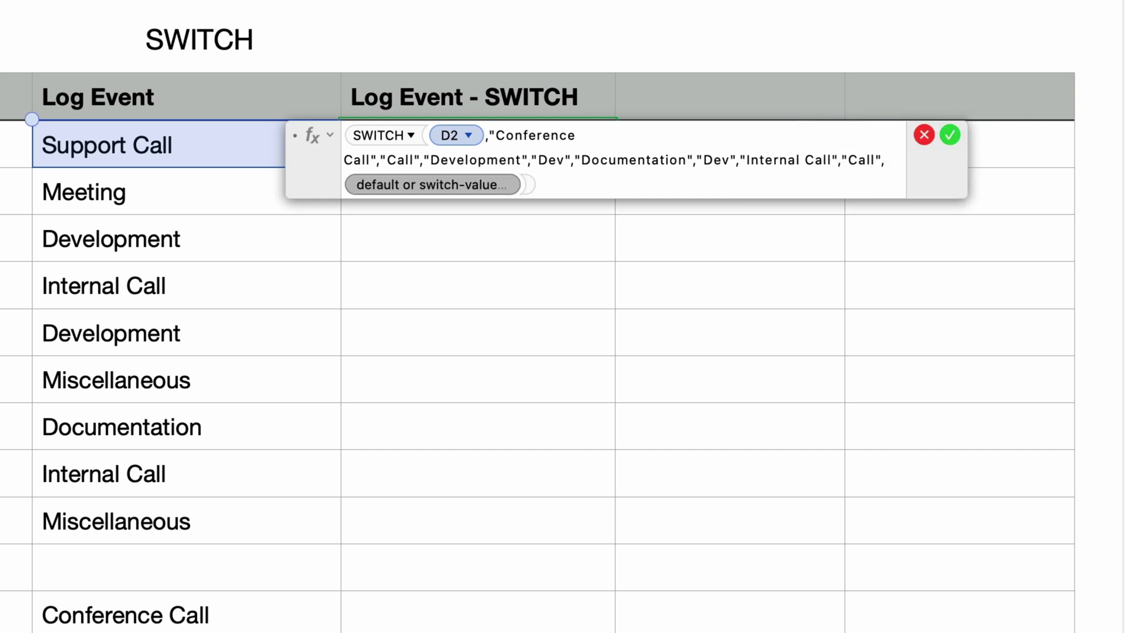
type("\"Support Call\"")
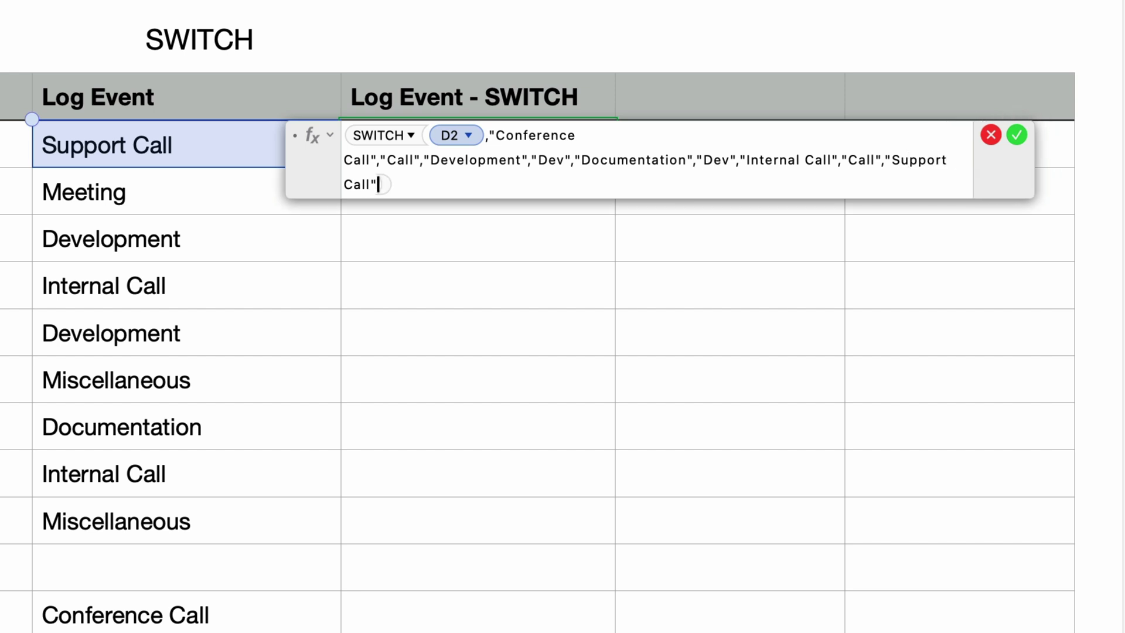
type(",\"Call\",\"Meeting\",")
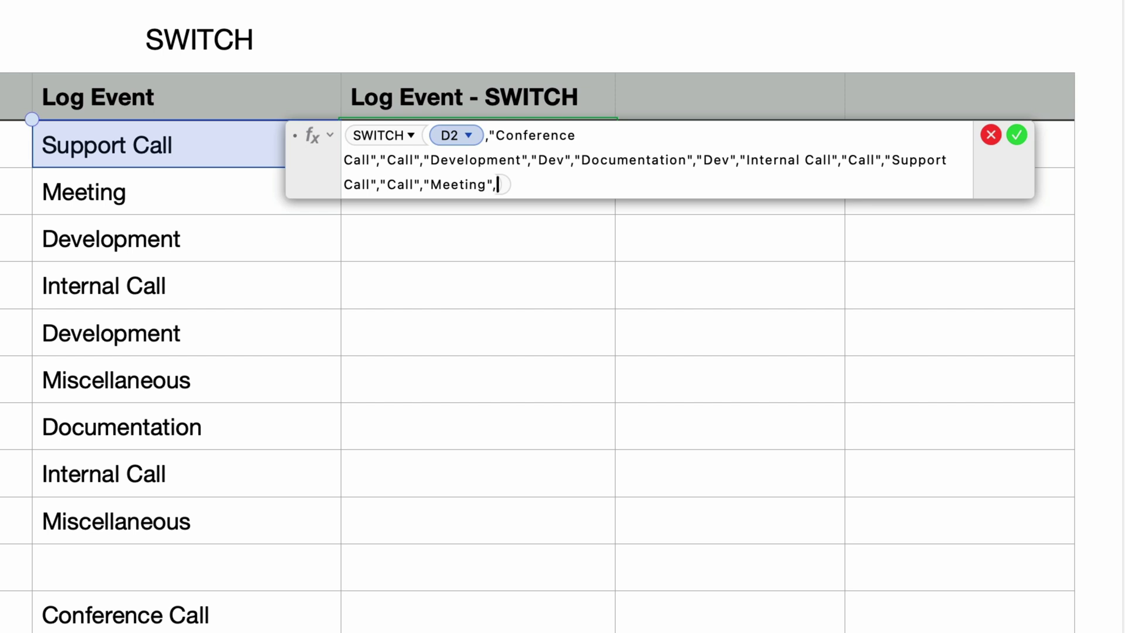
type("\"Admin\",\"Miscel")
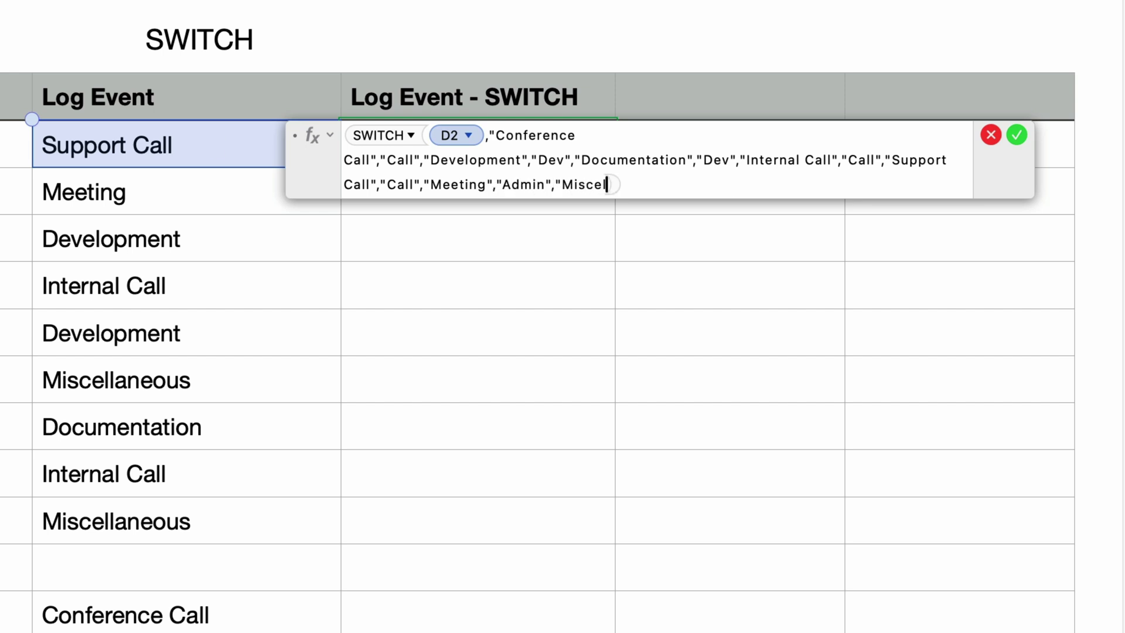
type("laneous\",\"Admin\"")
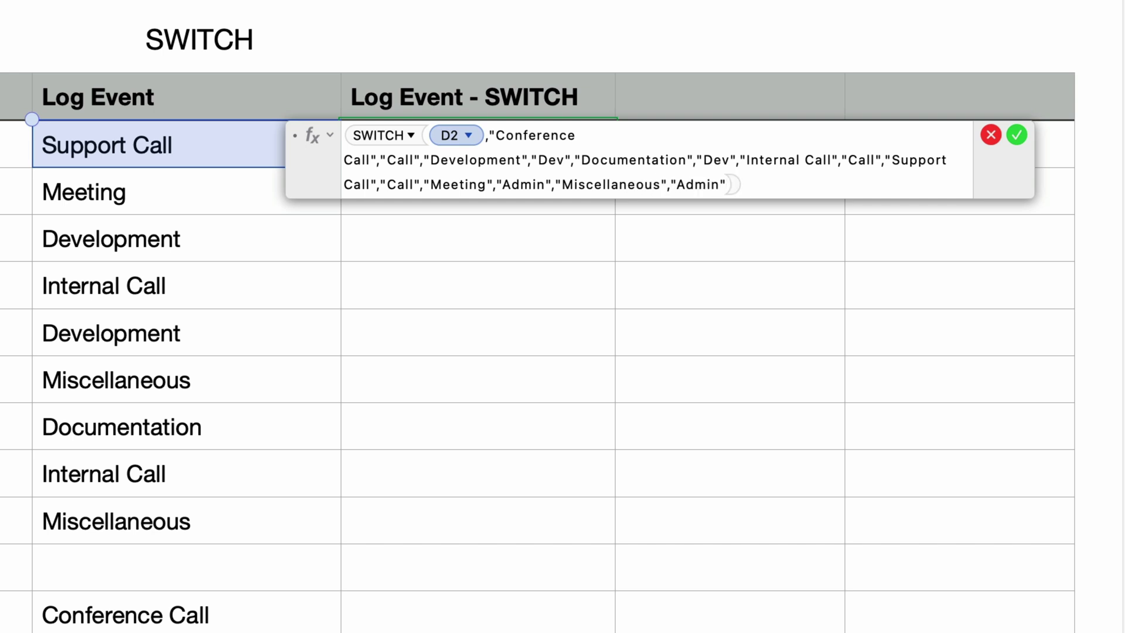
type(",")
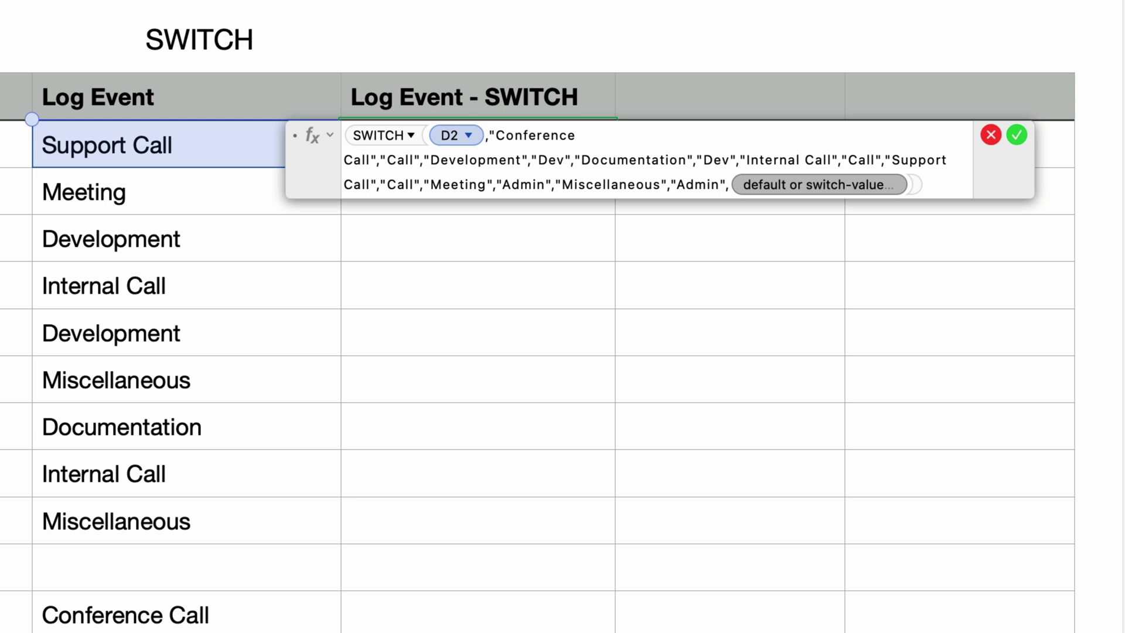
type("\"-\"")
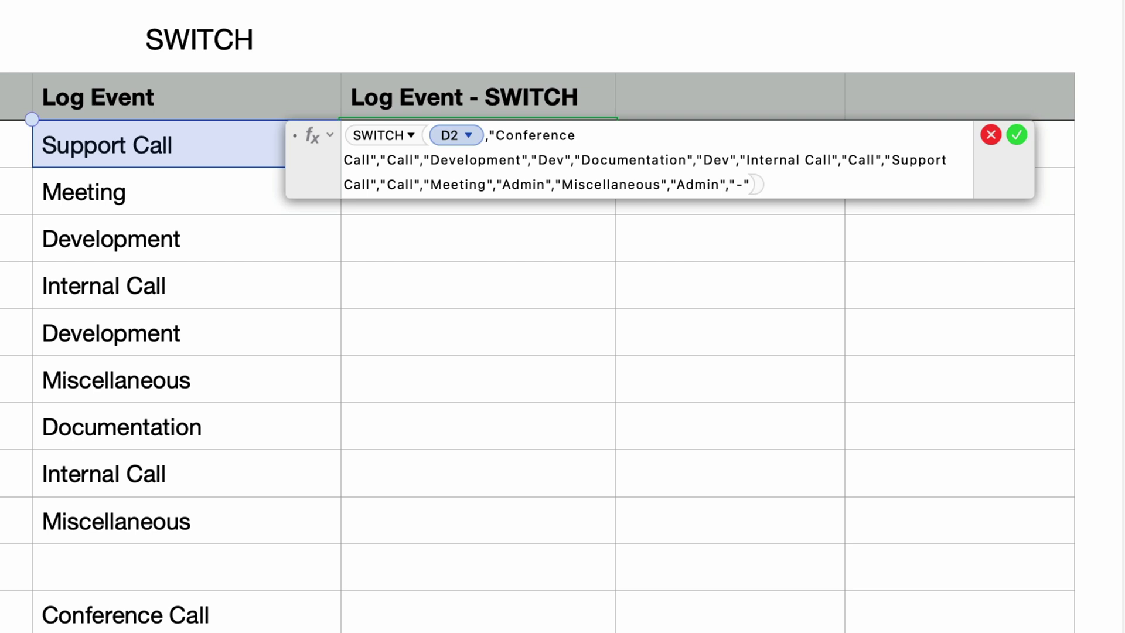
key("Return")
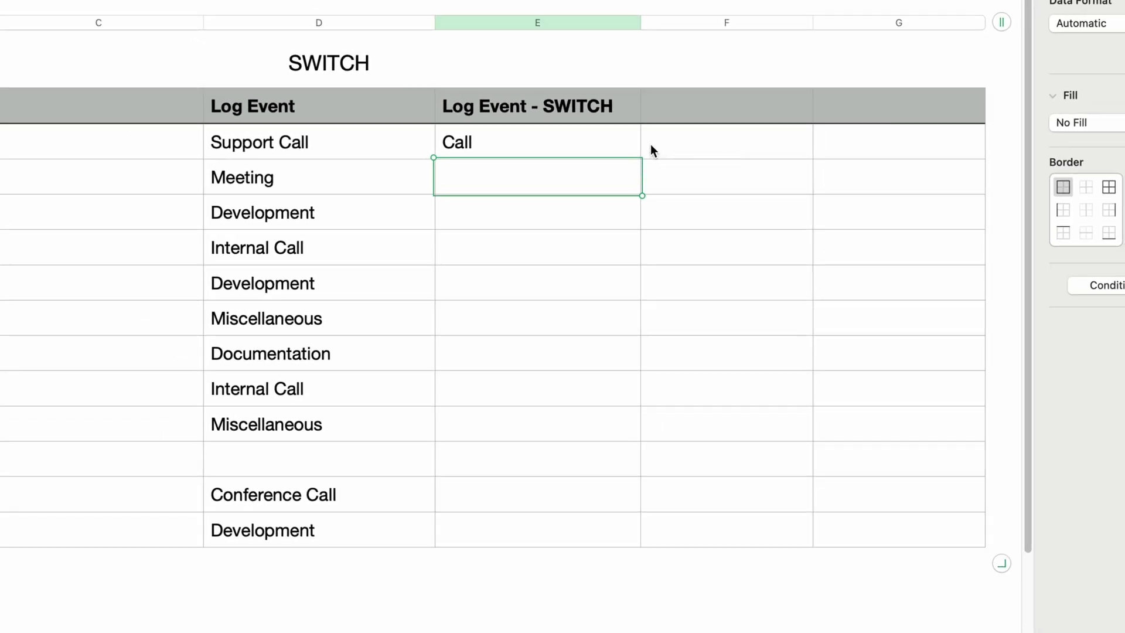
Paste the E2 category formula into E3 through E13.
left_click(575, 143)
left_click_drag(572, 177, 565, 521)
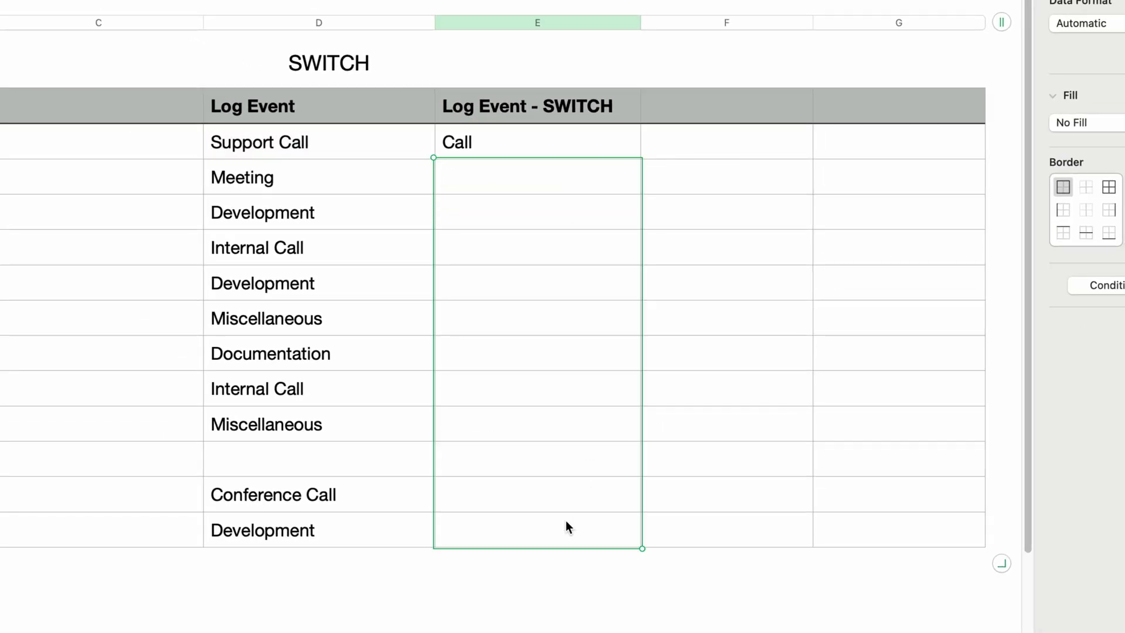
type("Admin Dev Call Dev Admin Dev Call Admin - Call Dev")
left_click(550, 624)
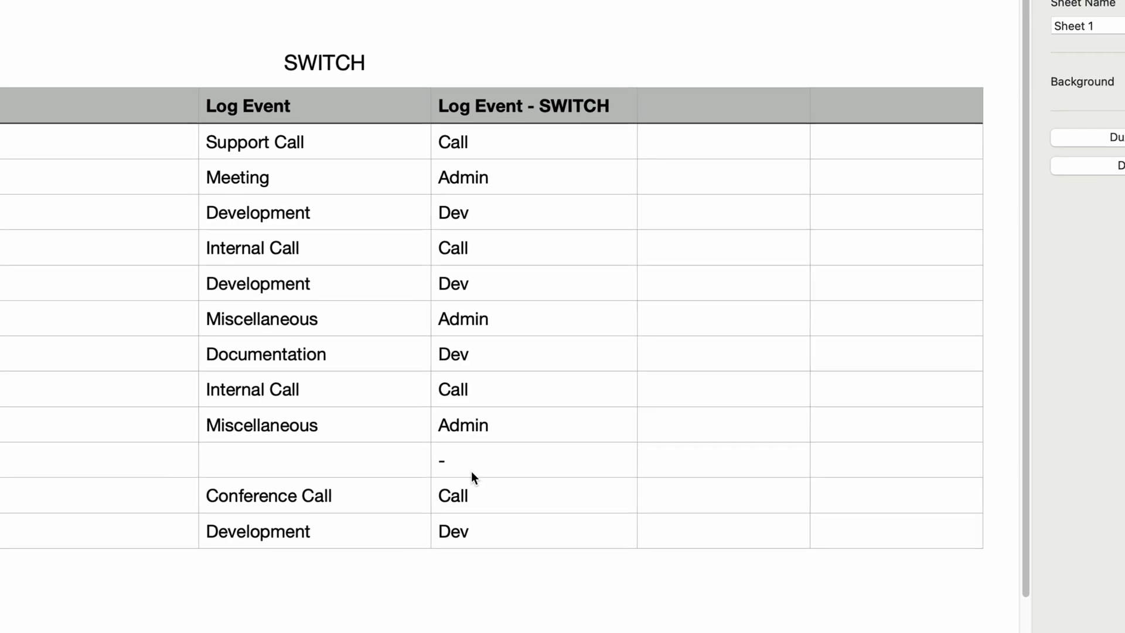
Enter 1 in F2 and, in G2, the formula SWITCH(F2,>0,"Greater than zero","-").
left_click(749, 146)
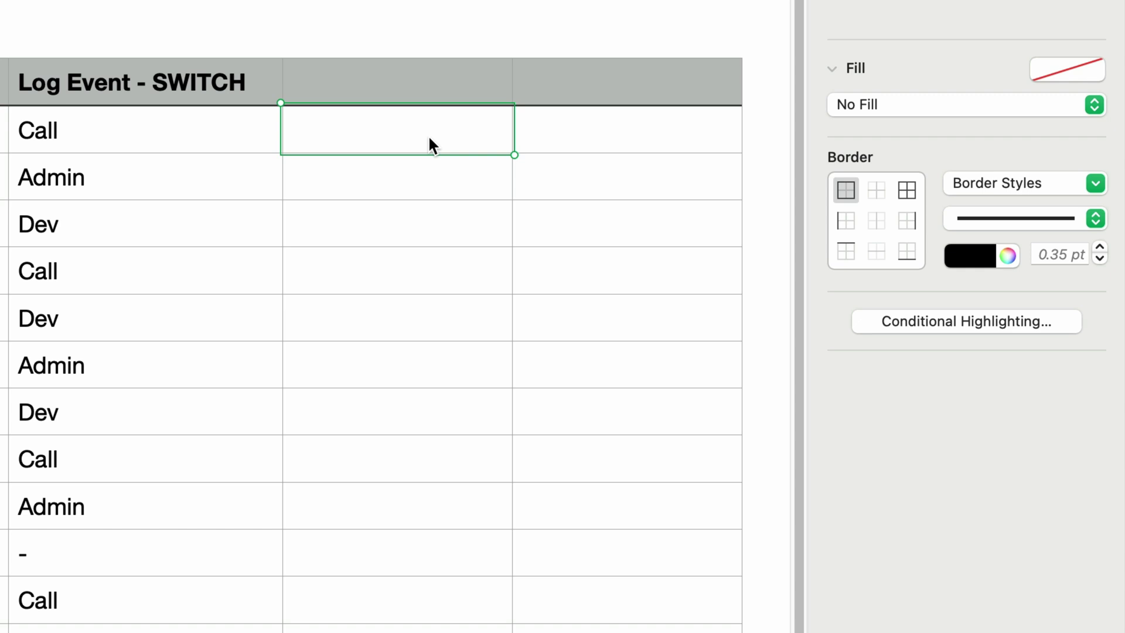
type("1")
left_click(649, 137)
key("=")
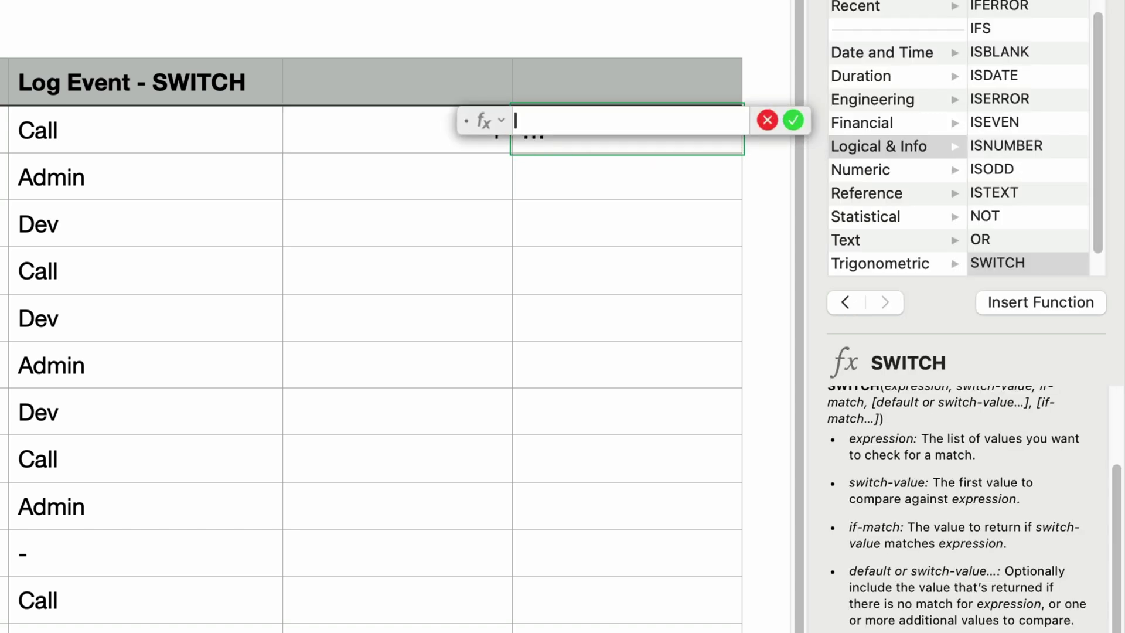
type("SWITCH")
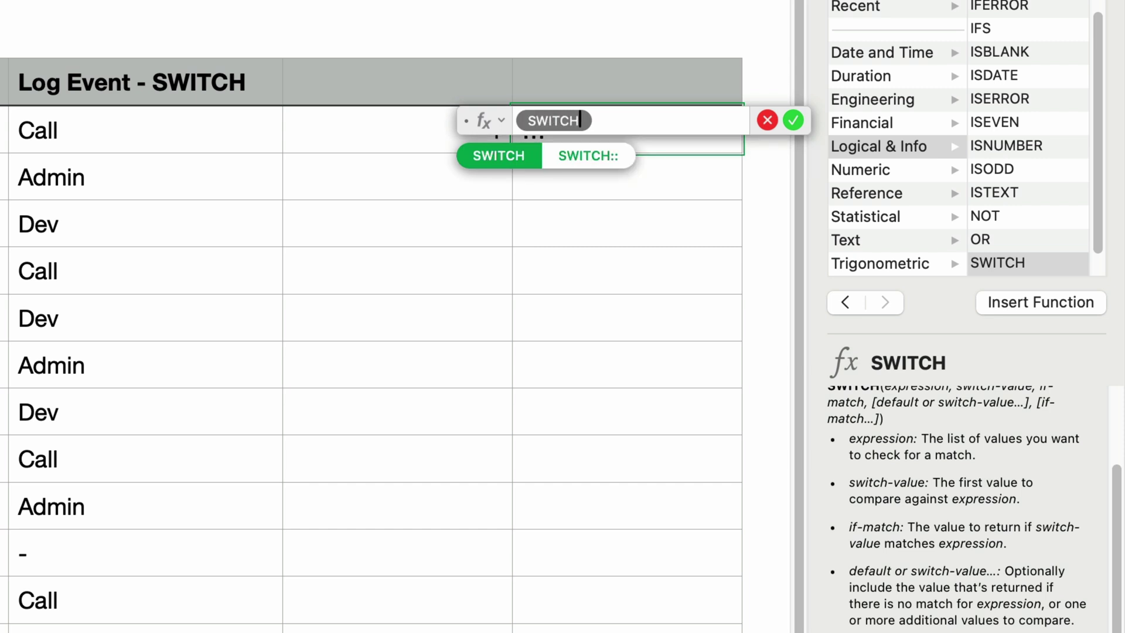
key("Return")
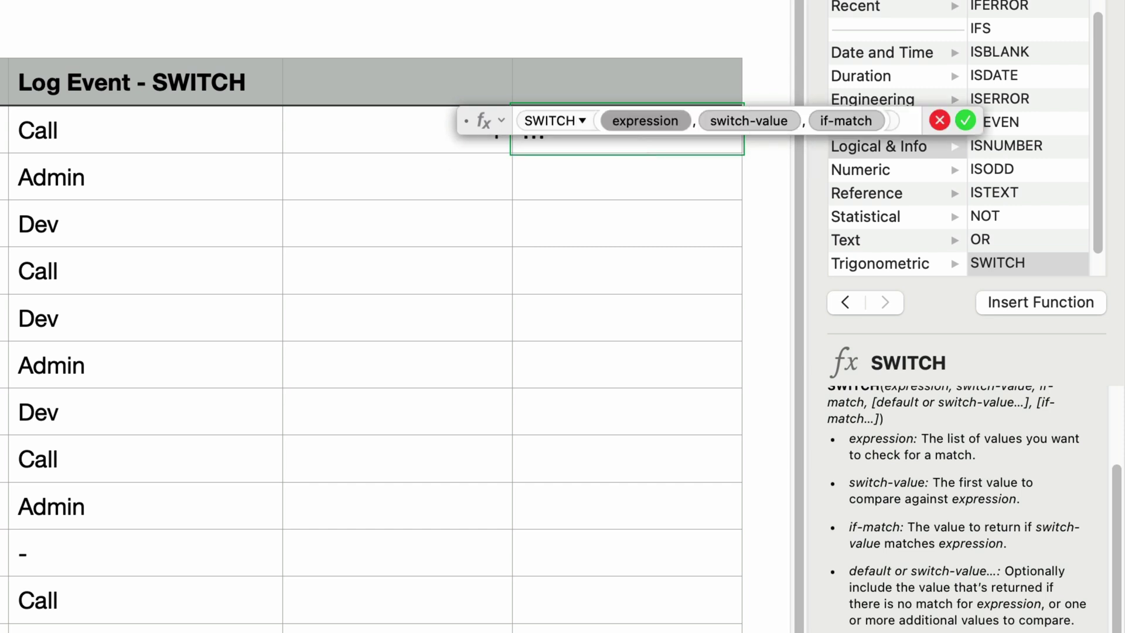
left_click(360, 138)
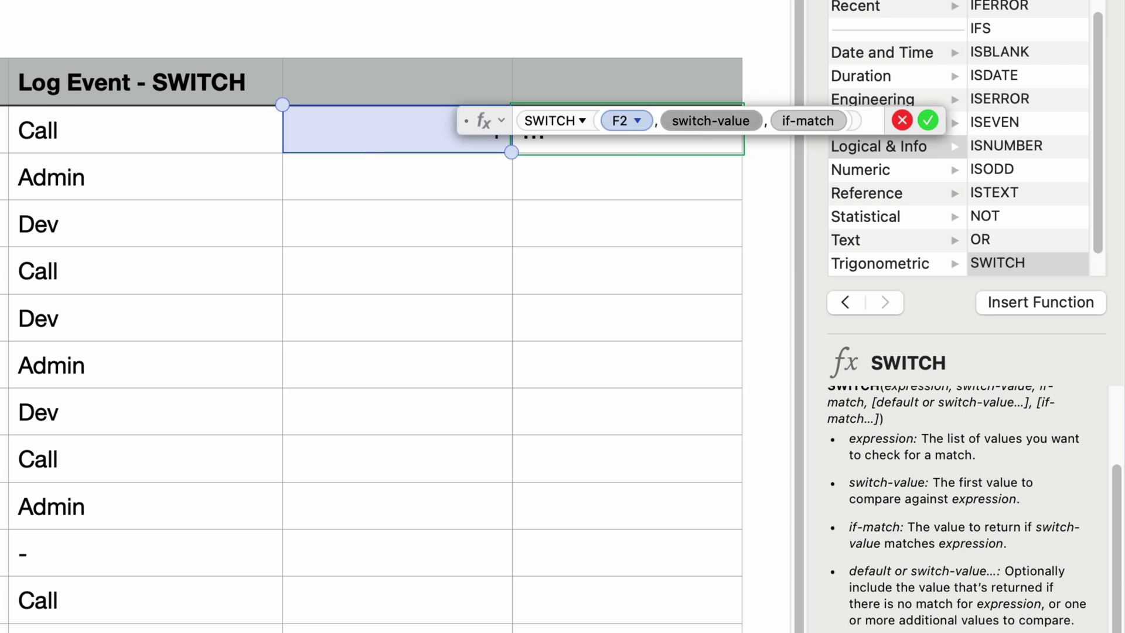
type(">0")
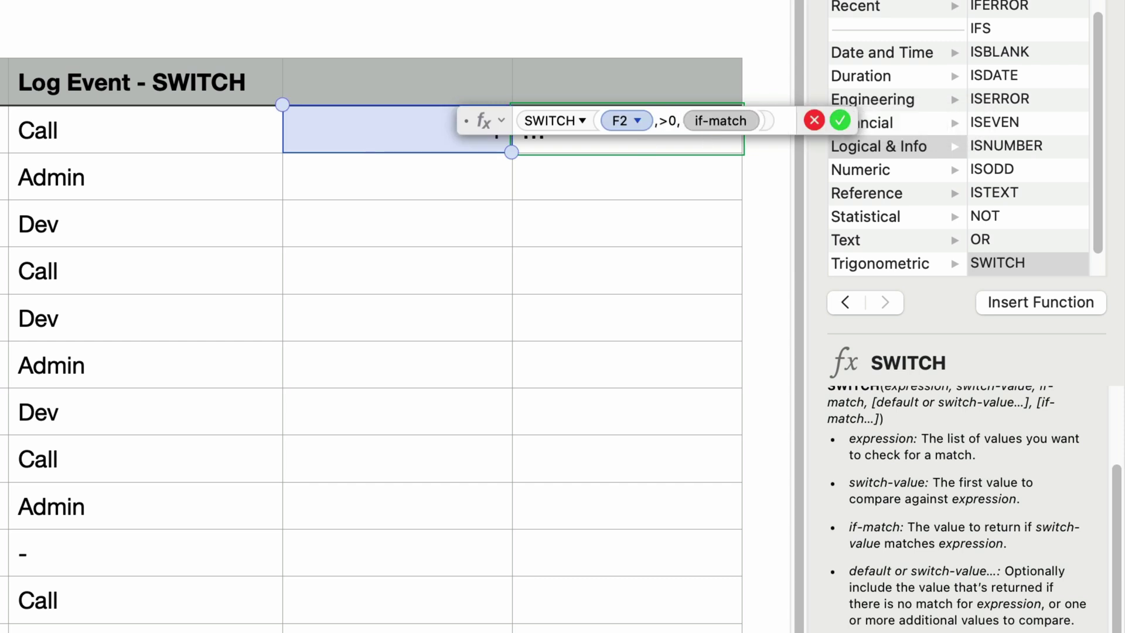
type(",")
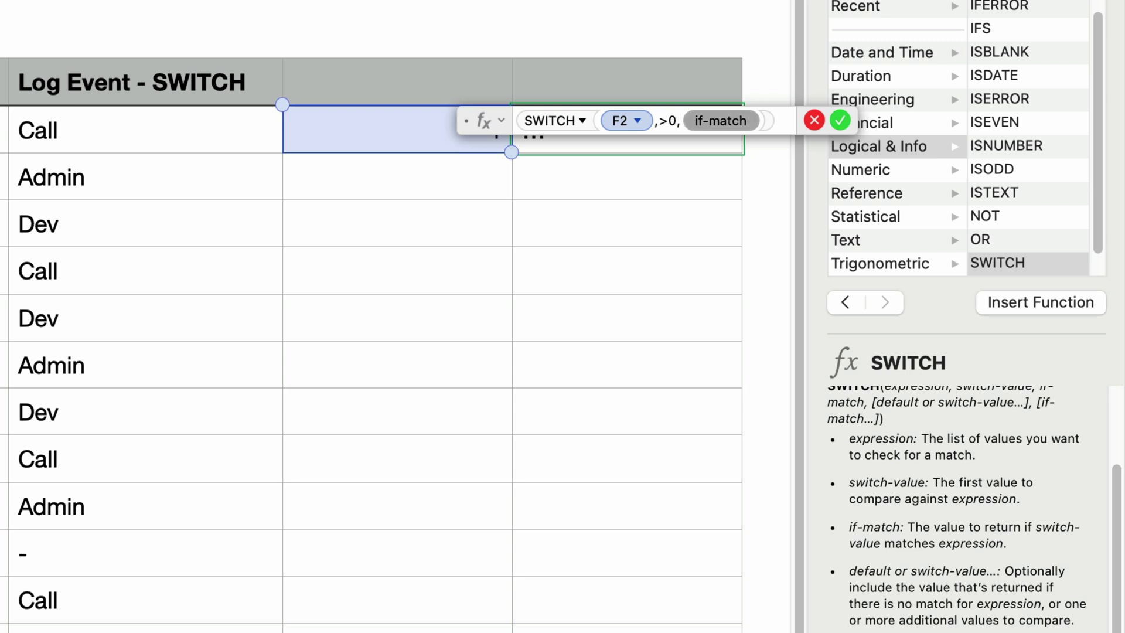
type("\"Greater")
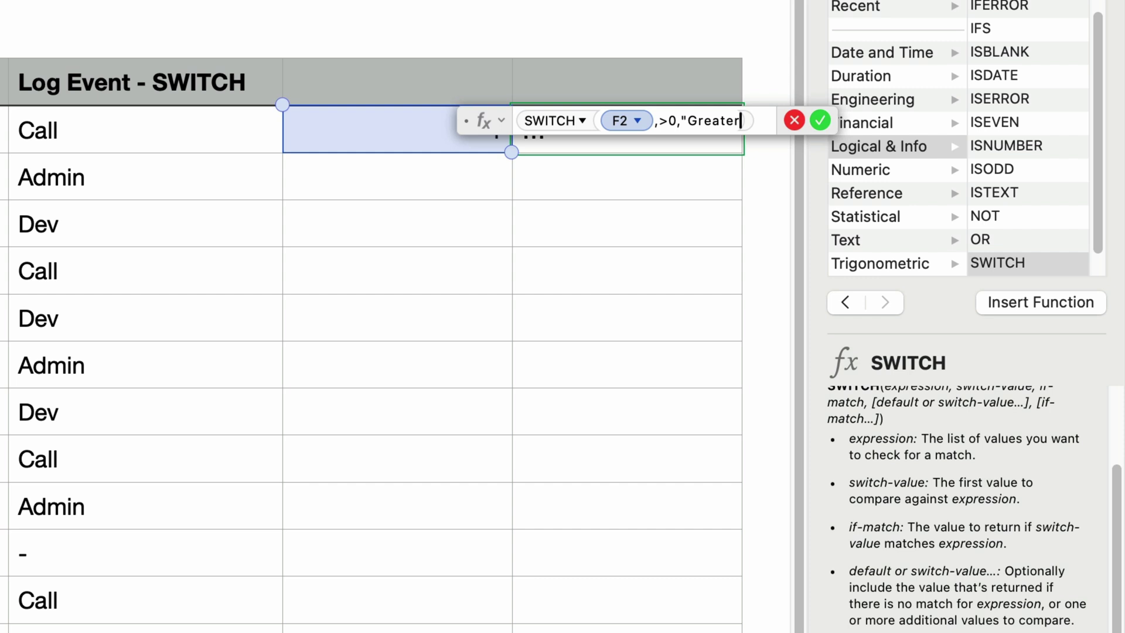
type(" than zero\"")
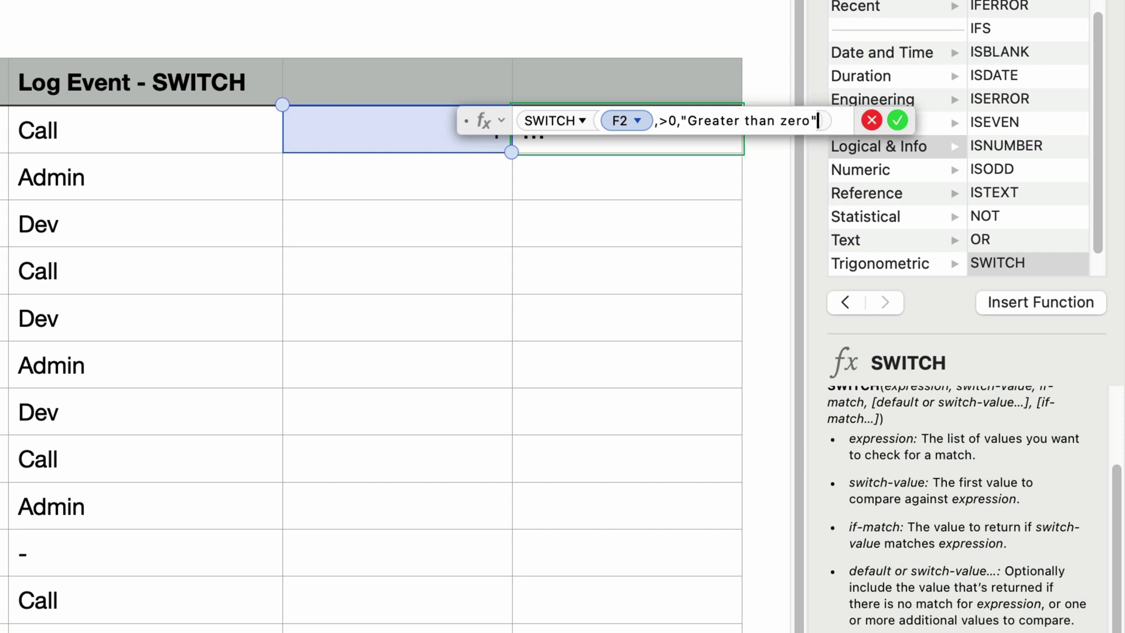
type(",")
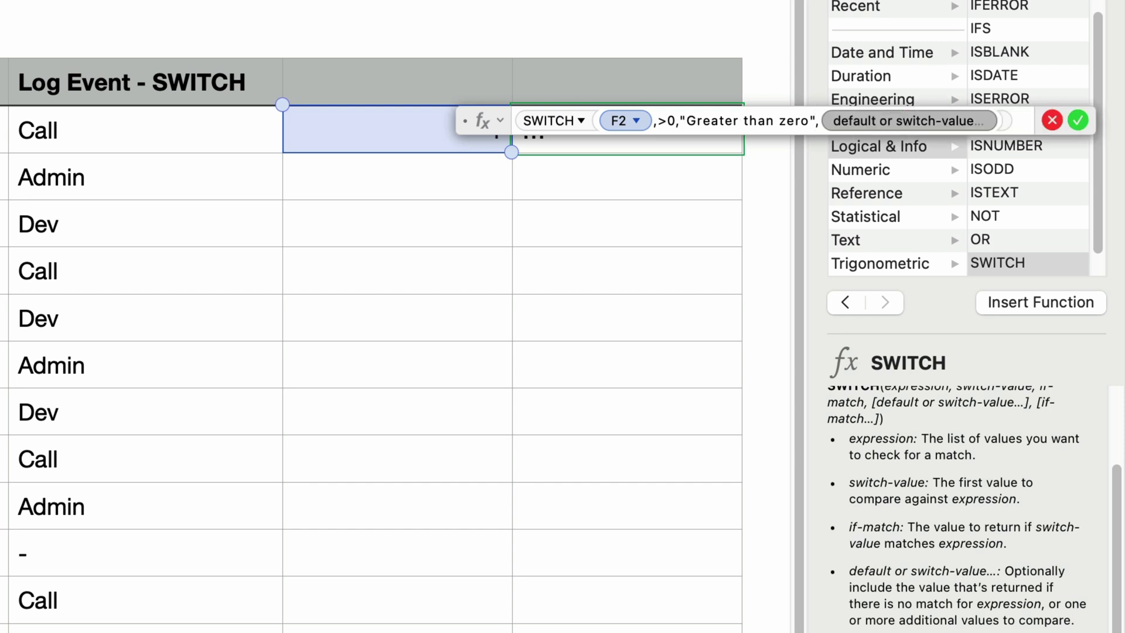
type("\"-\"")
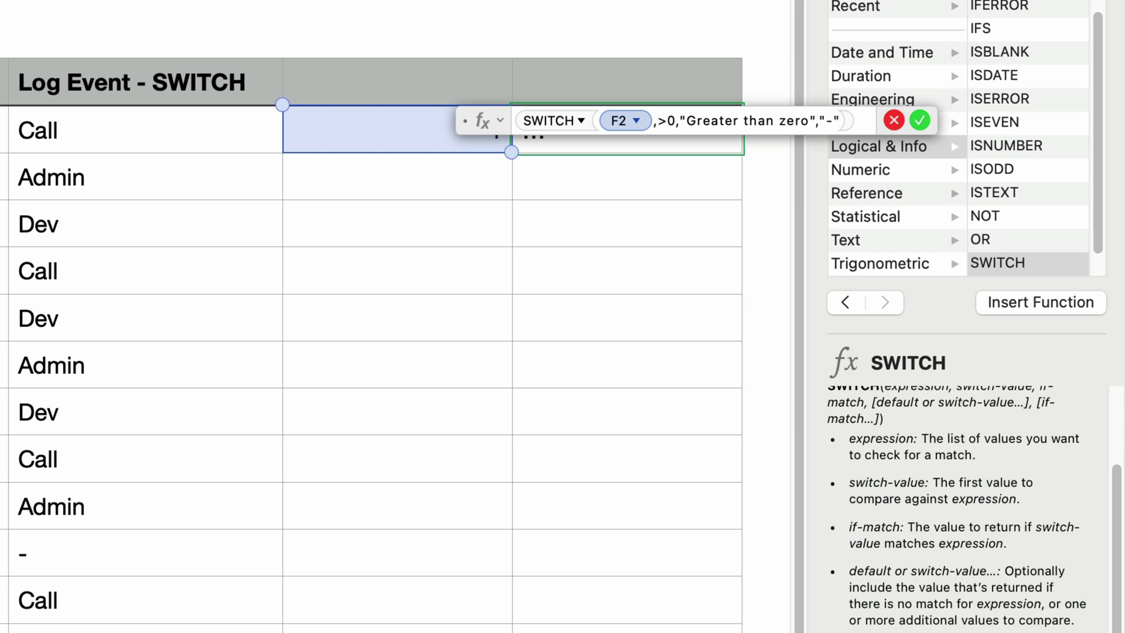
key("Return")
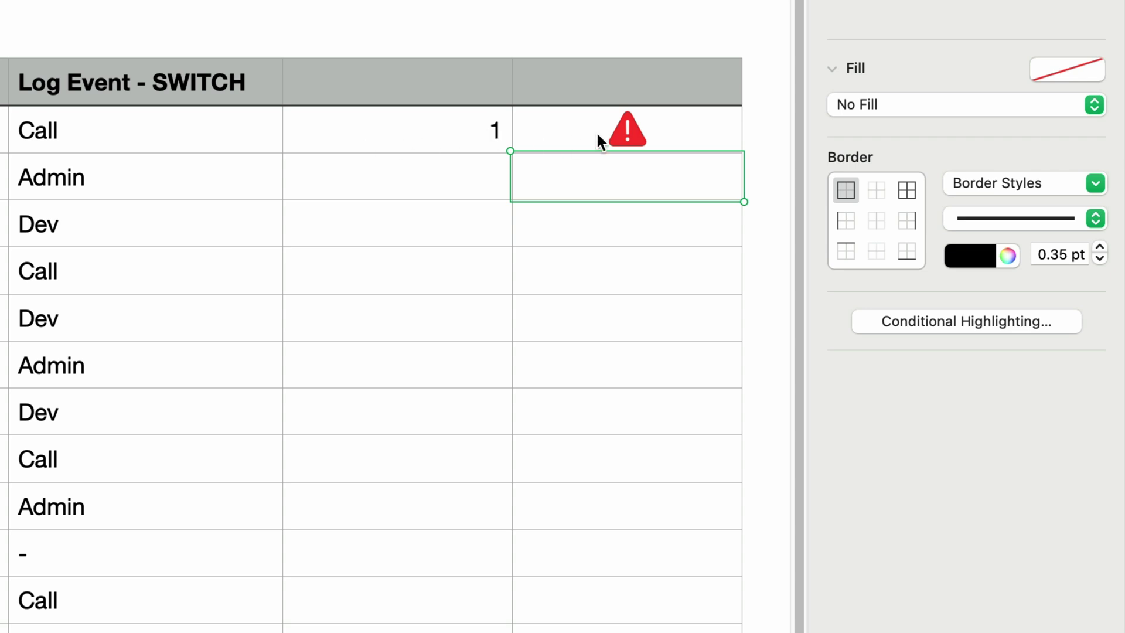
left_click(627, 135)
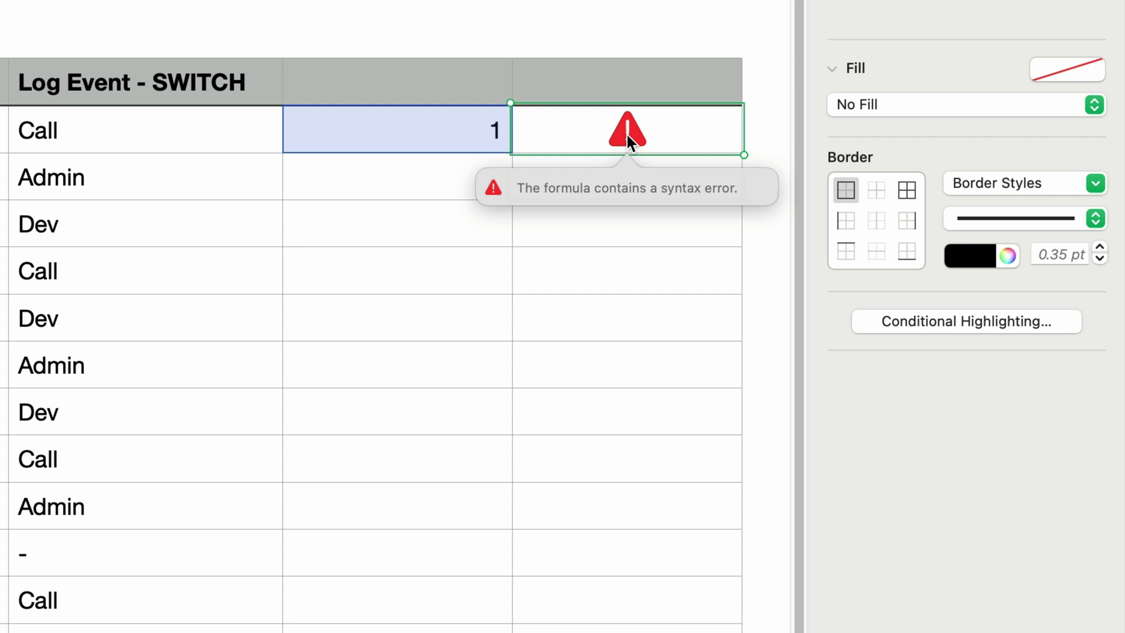
key("Escape")
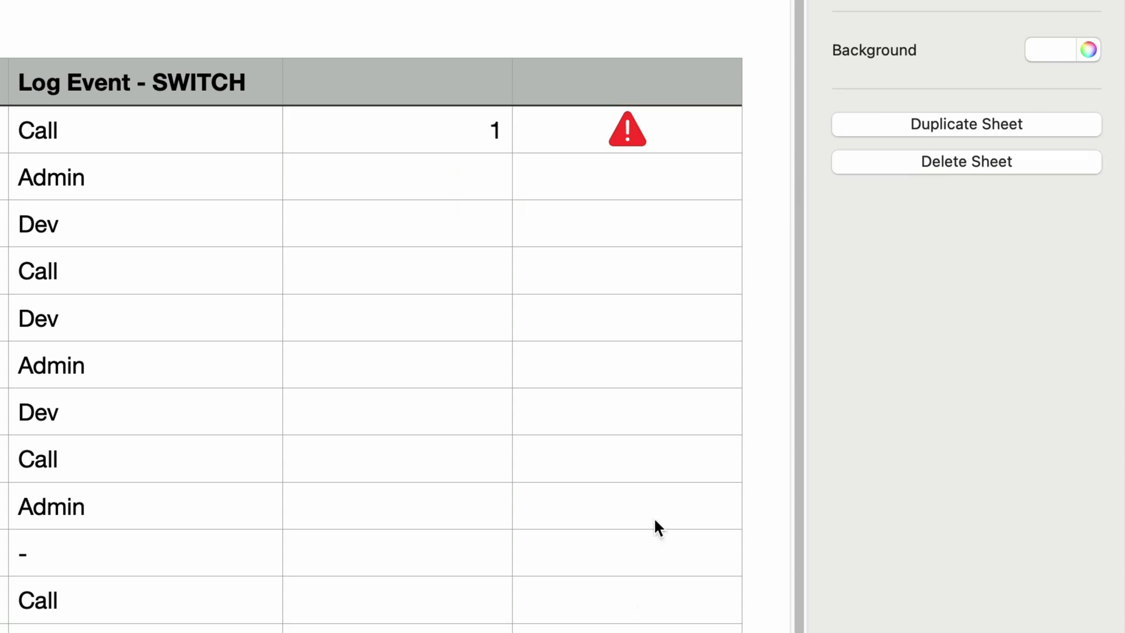
left_click(562, 135)
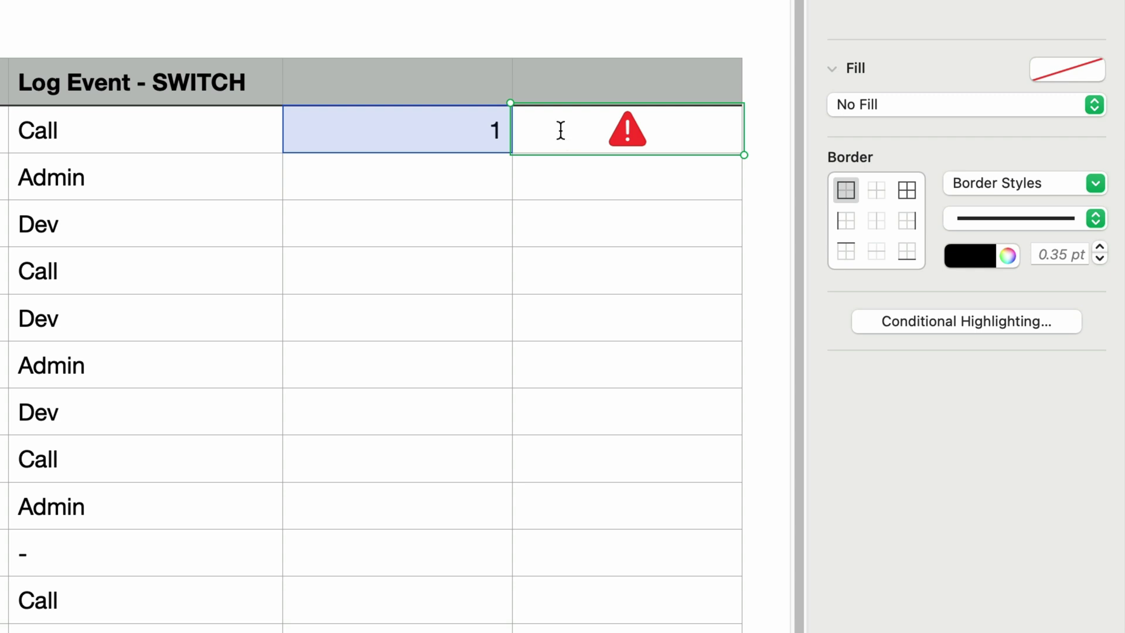
double_click(558, 130)
Edit the G2 formula so >0 is quoted as the text ">0", then recommit it.
left_click(651, 121)
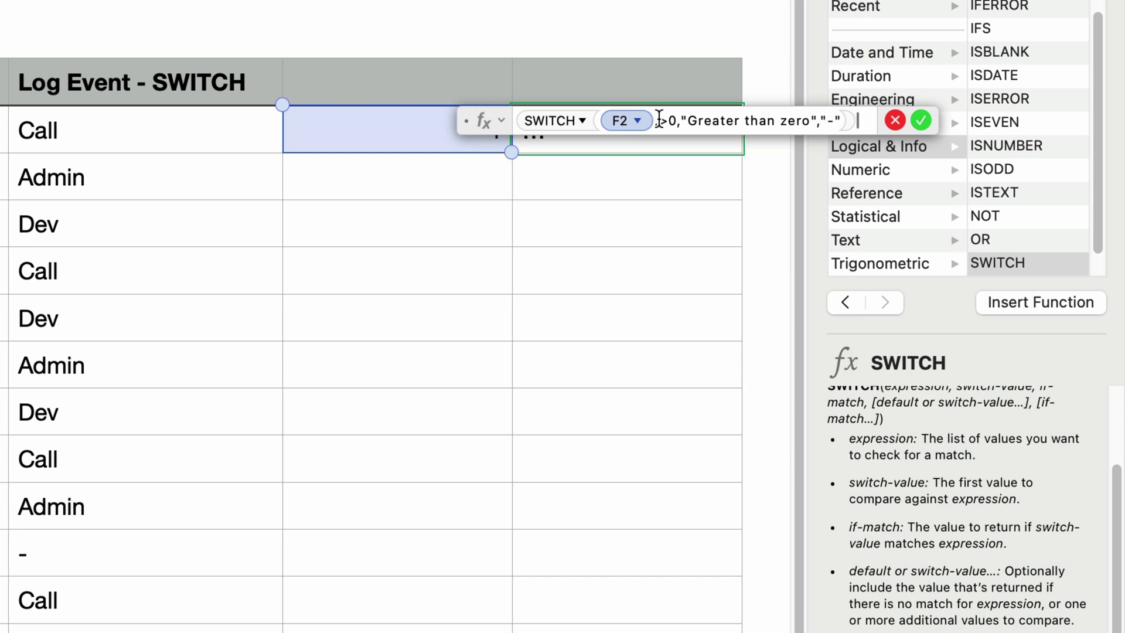
type(",\"")
key("Right")
key("Right")
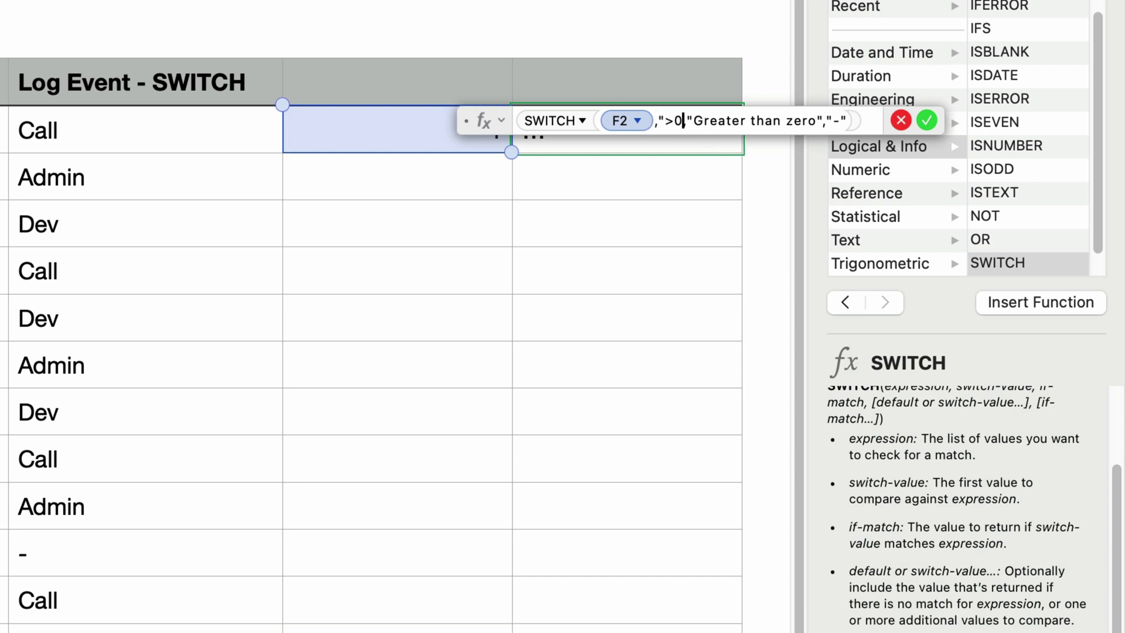
type("\",")
key("Return")
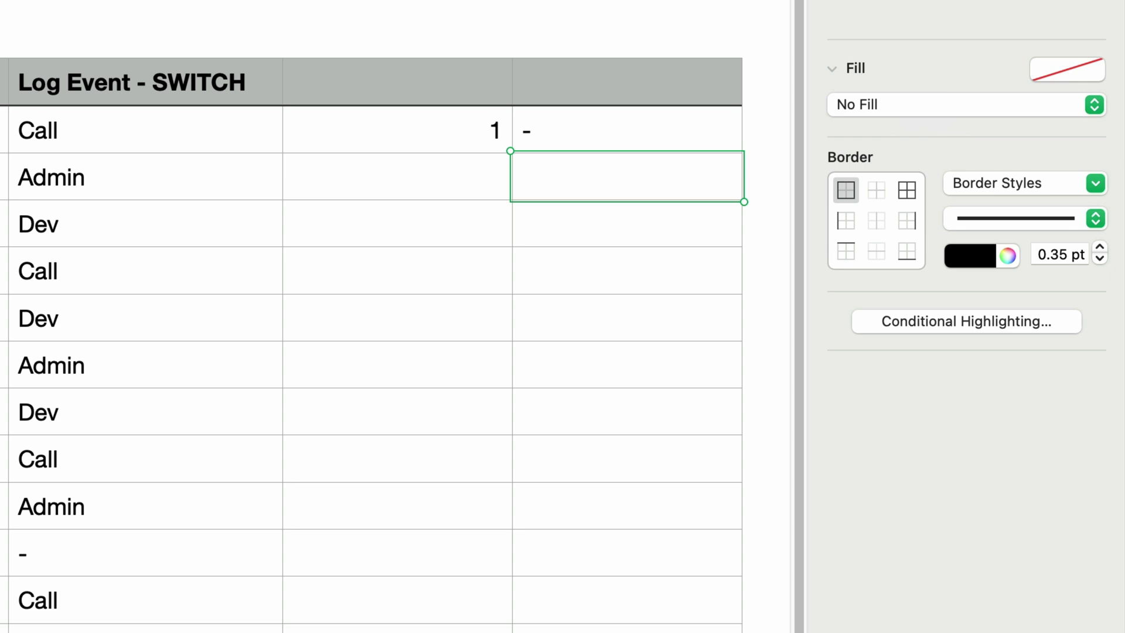
Replace the 1 in F2 with the text >0.
left_click(409, 140)
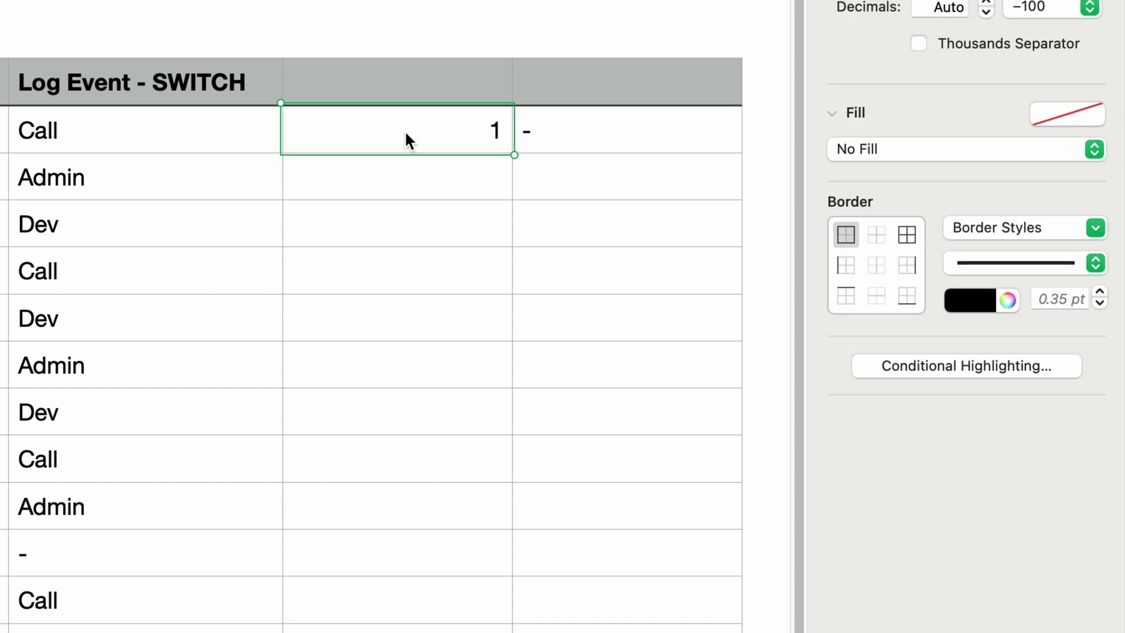
type(">0")
key("Return")
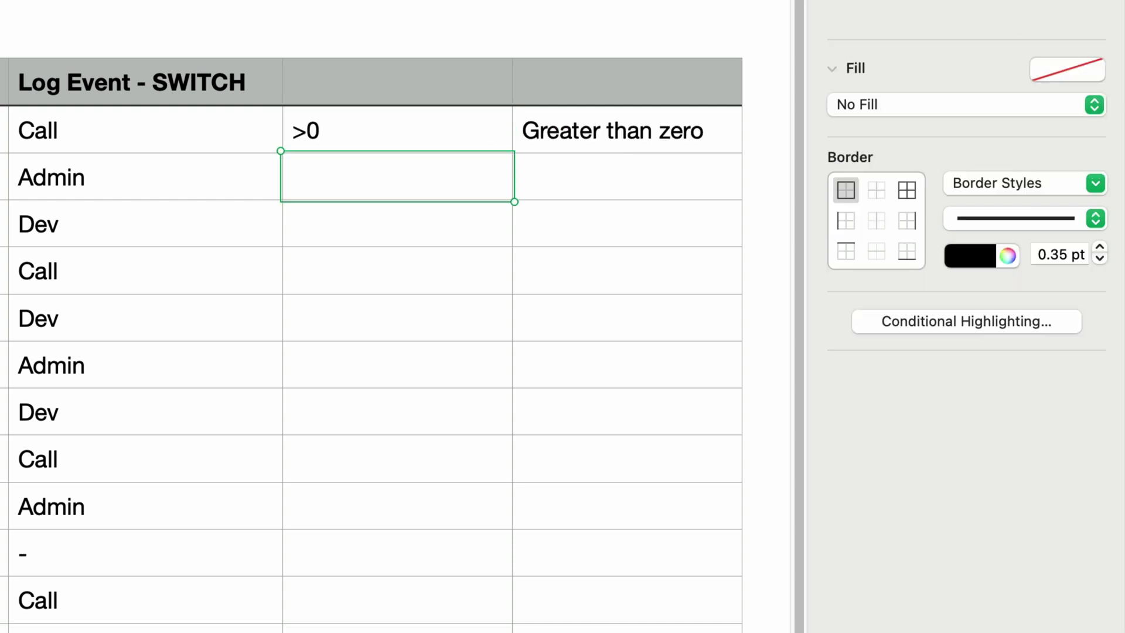